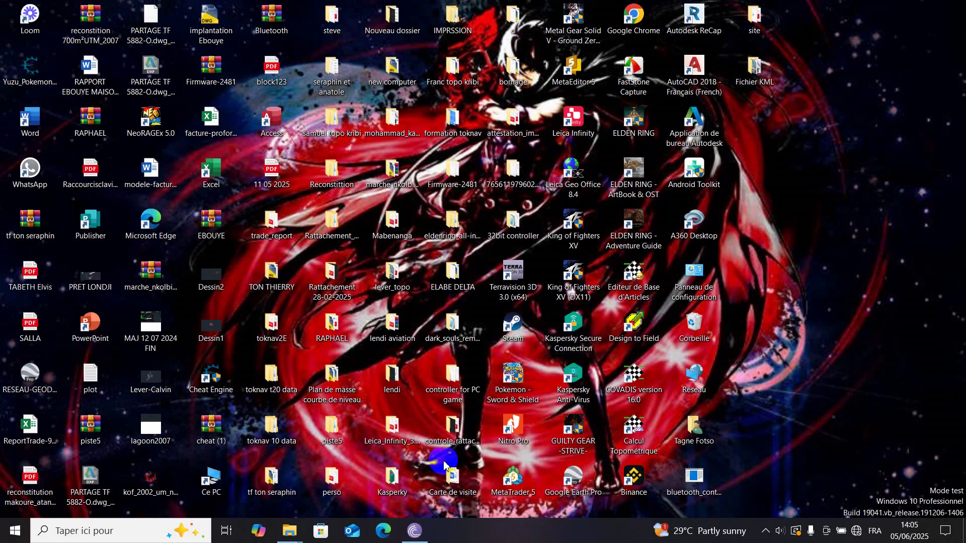
# - Review the raw GNSS observation files in the camel folder, and close the folder window
pyautogui.moveTo(292, 532)
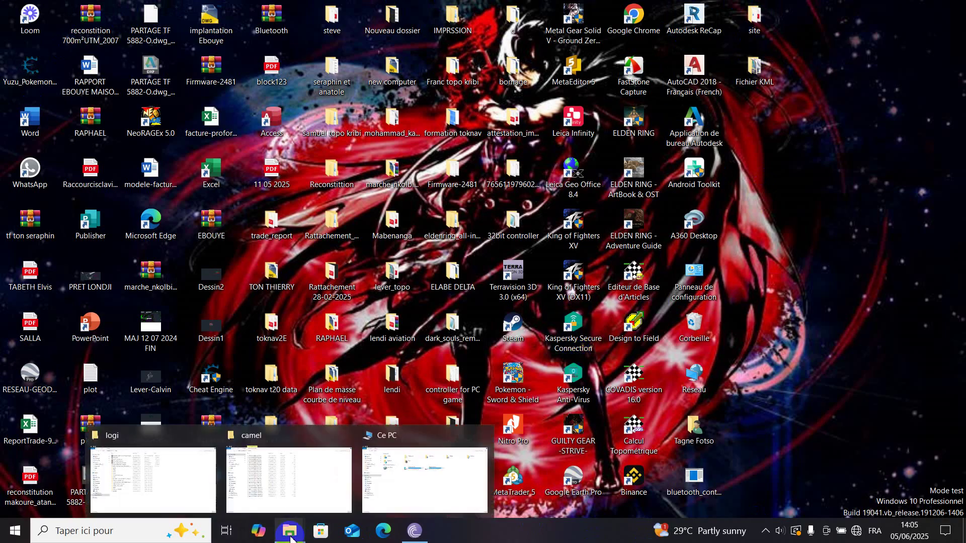
pyautogui.click(299, 494)
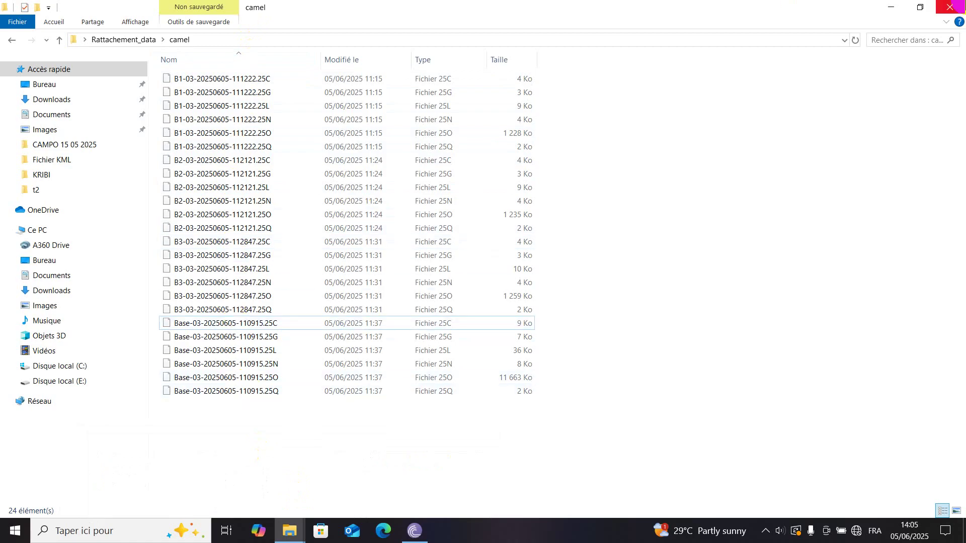
pyautogui.click(950, 7)
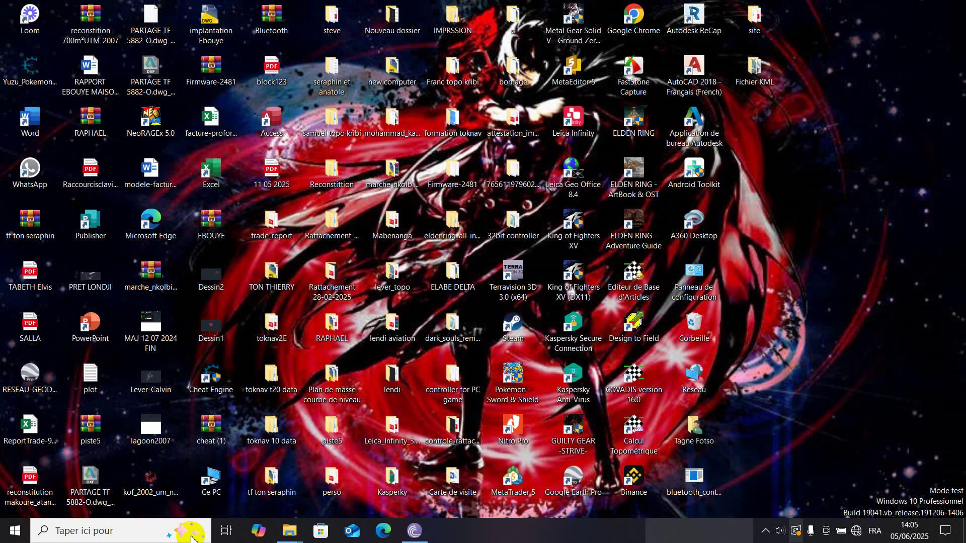
# - Launch Leica Infinity and maximize its window
pyautogui.click(589, 121)
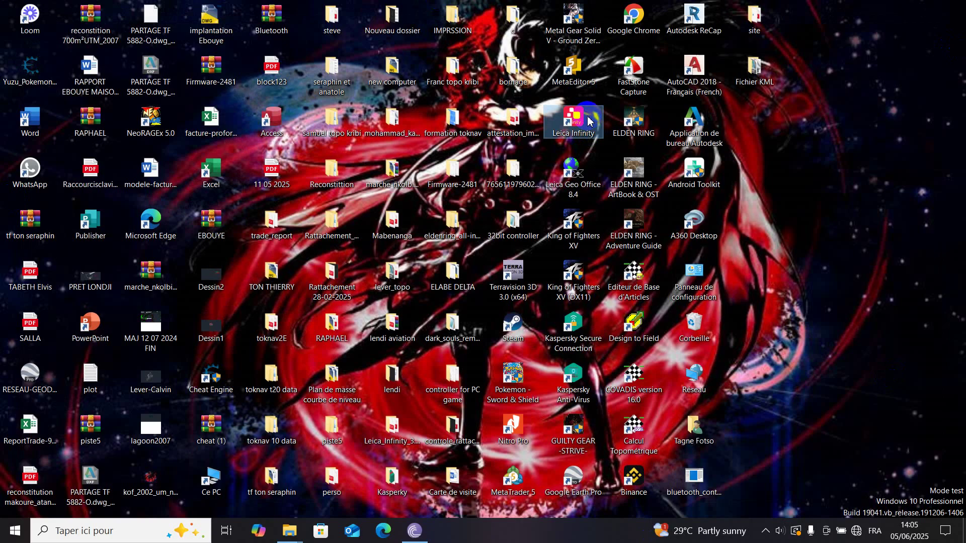
pyautogui.doubleClick(590, 121)
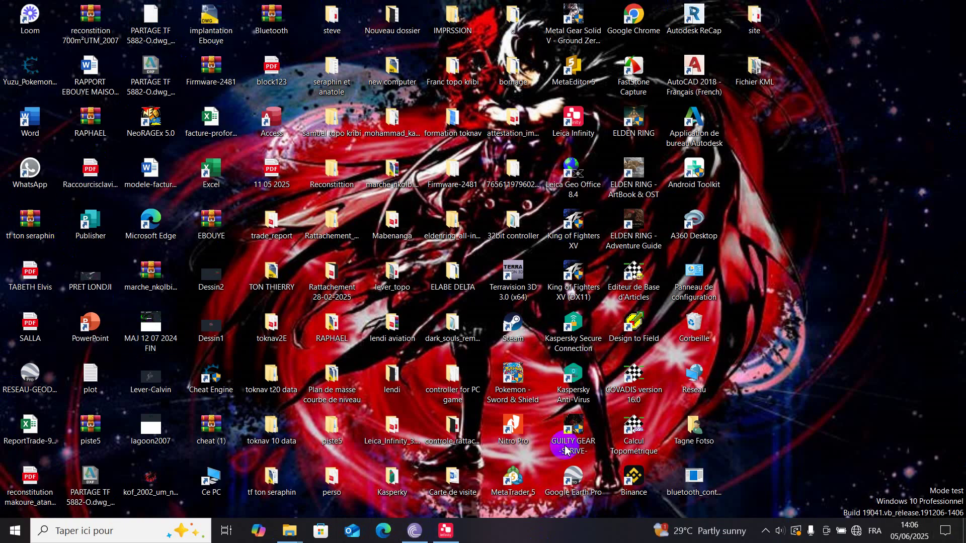
pyautogui.click(446, 484)
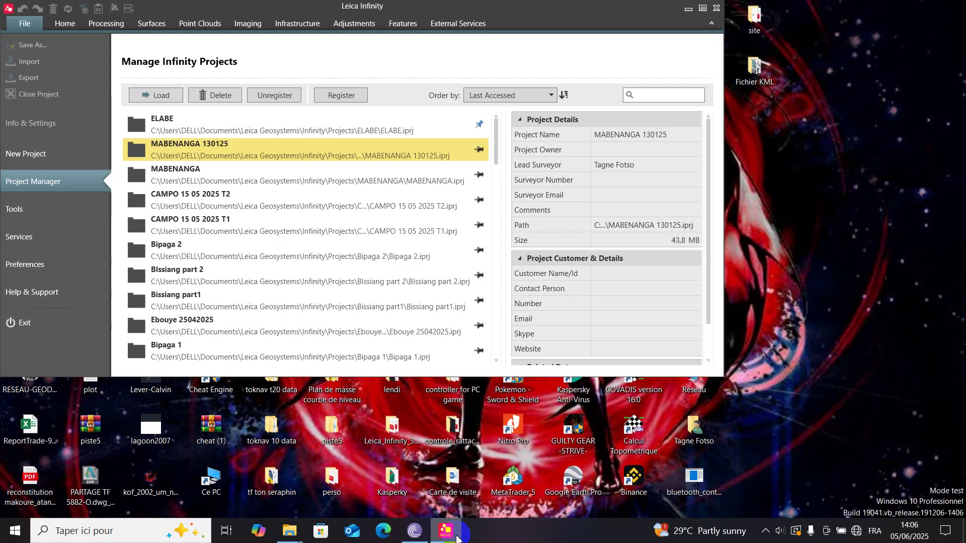
pyautogui.click(702, 9)
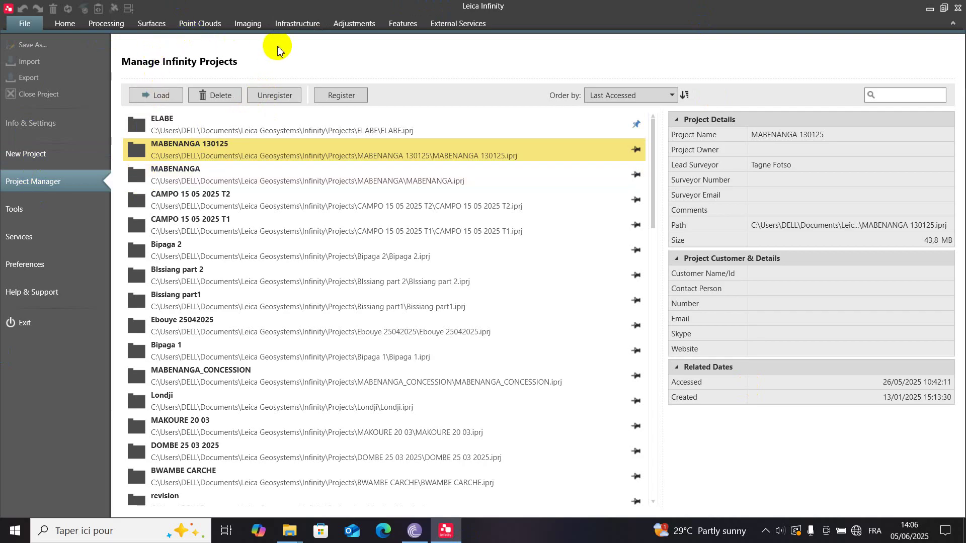
# - Start a new project and name it "formation gratuite"
pyautogui.click(77, 160)
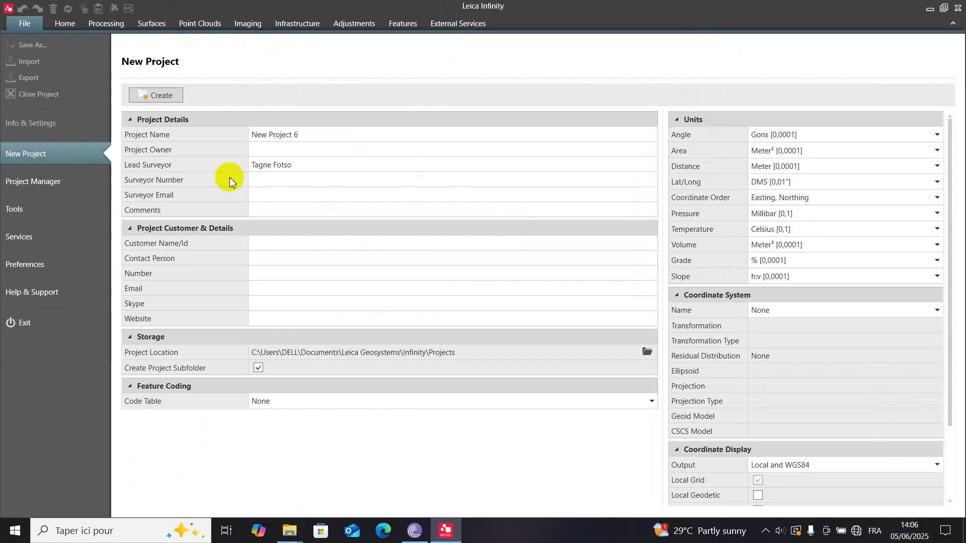
pyautogui.click(325, 135)
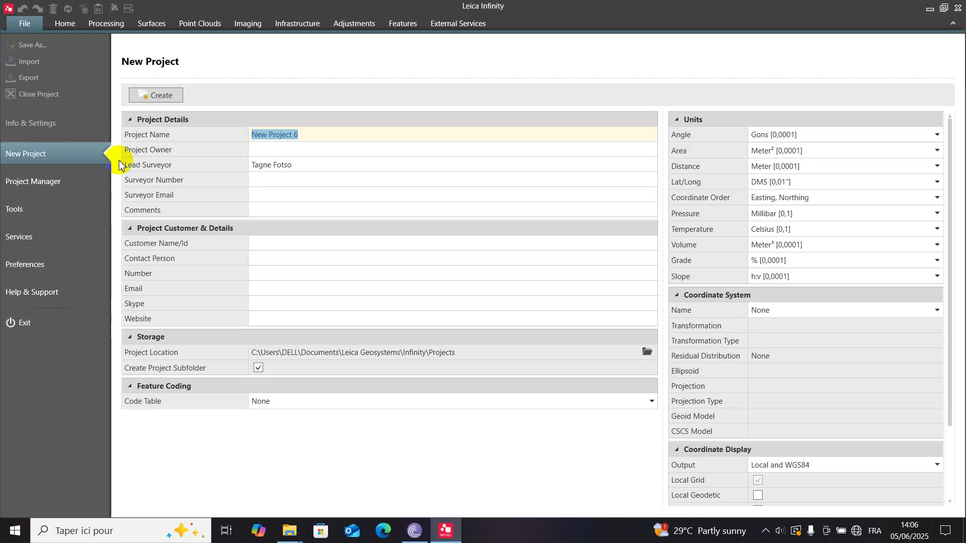
pyautogui.write('formation gra')
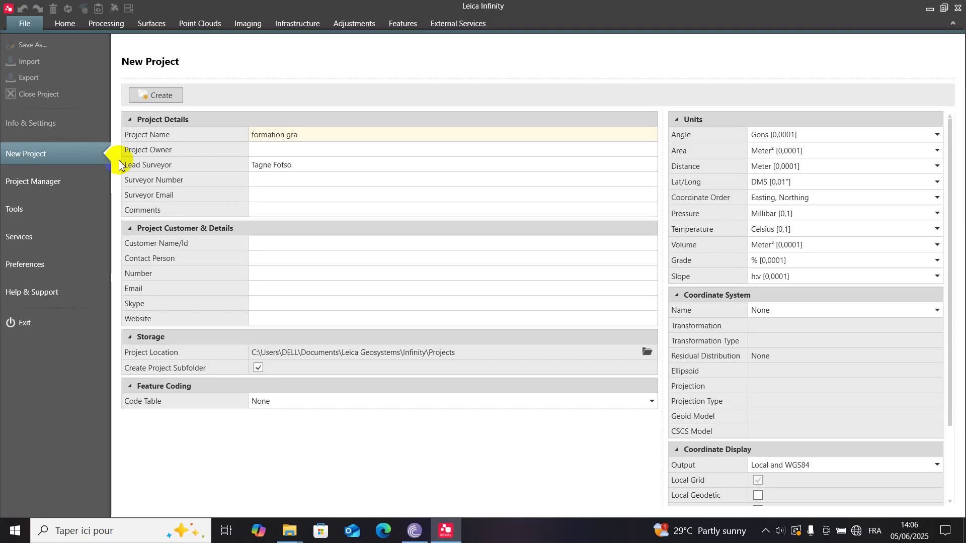
pyautogui.write('e')
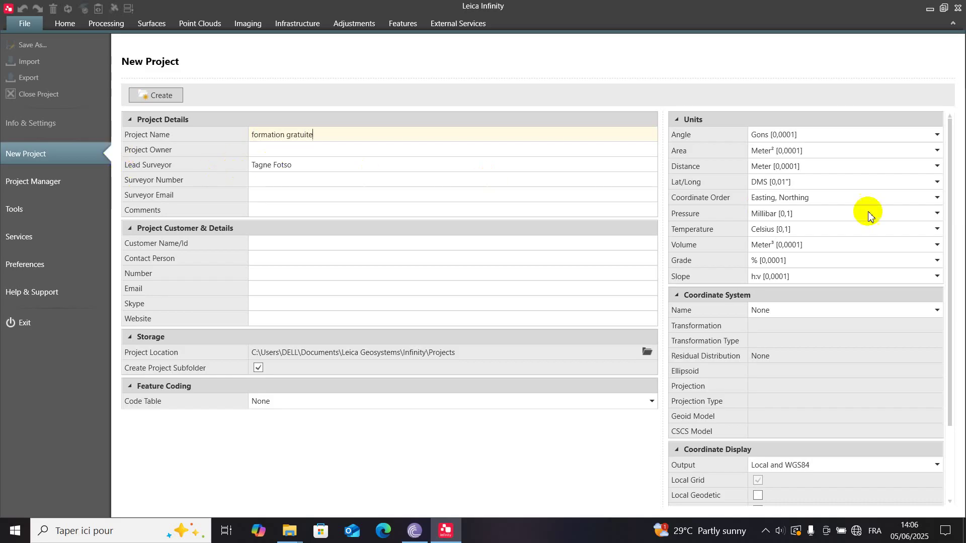
# - Set the project's coordinate system to UTM and create the project
pyautogui.click(856, 169)
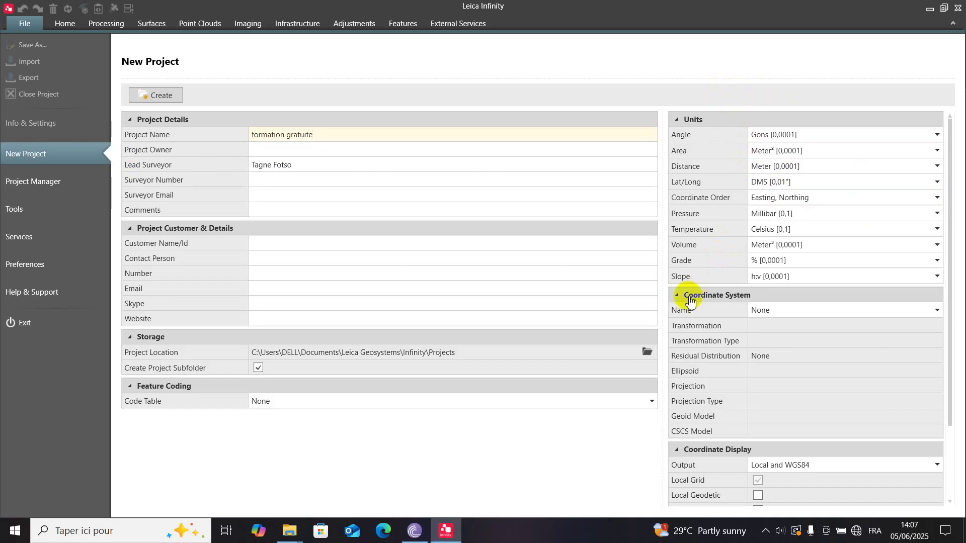
pyautogui.click(805, 309)
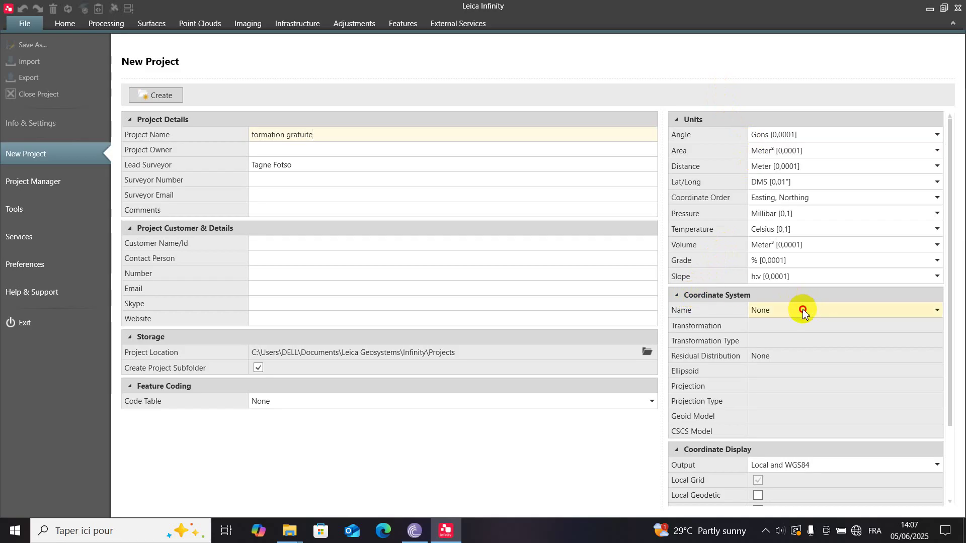
pyautogui.click(803, 310)
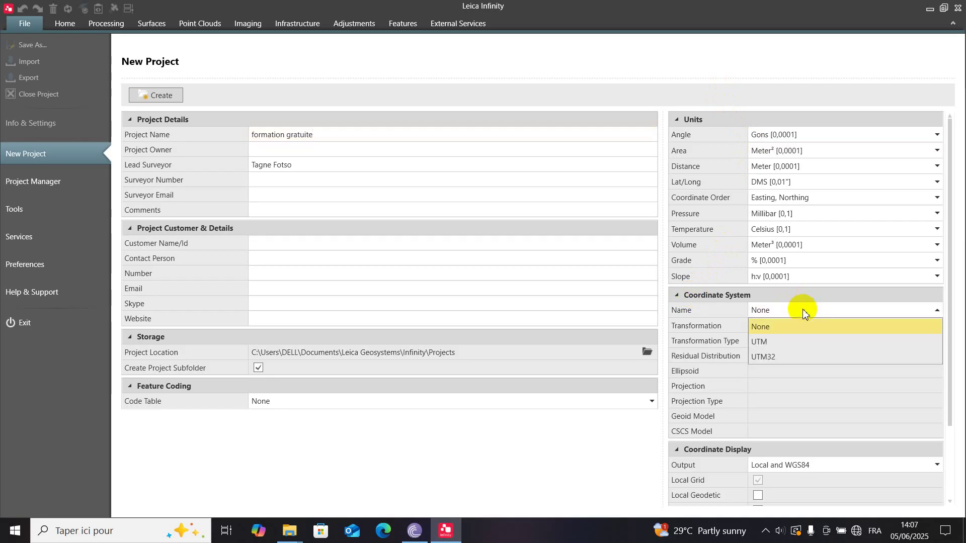
pyautogui.click(801, 343)
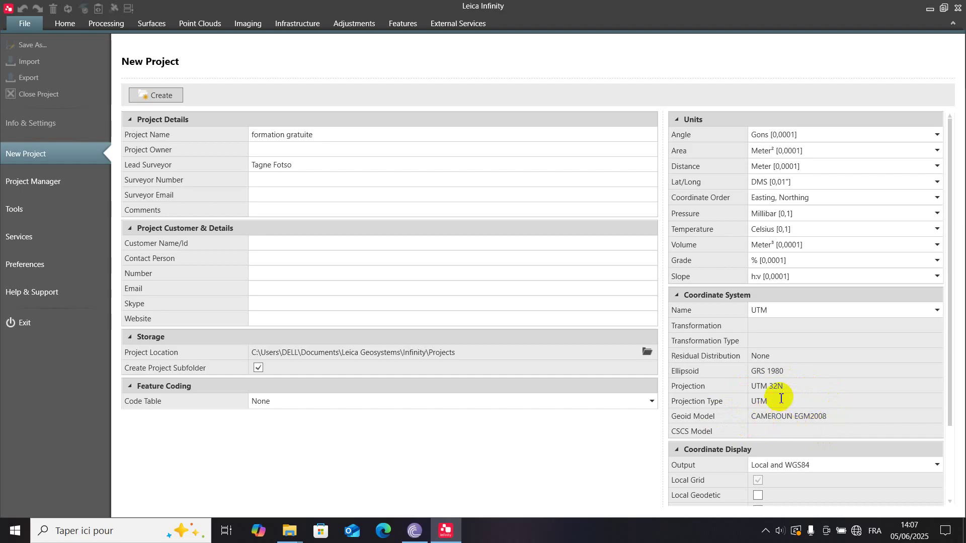
pyautogui.scroll(-2, 782, 399)
pyautogui.scroll(1, 752, 382)
pyautogui.scroll(2, 737, 373)
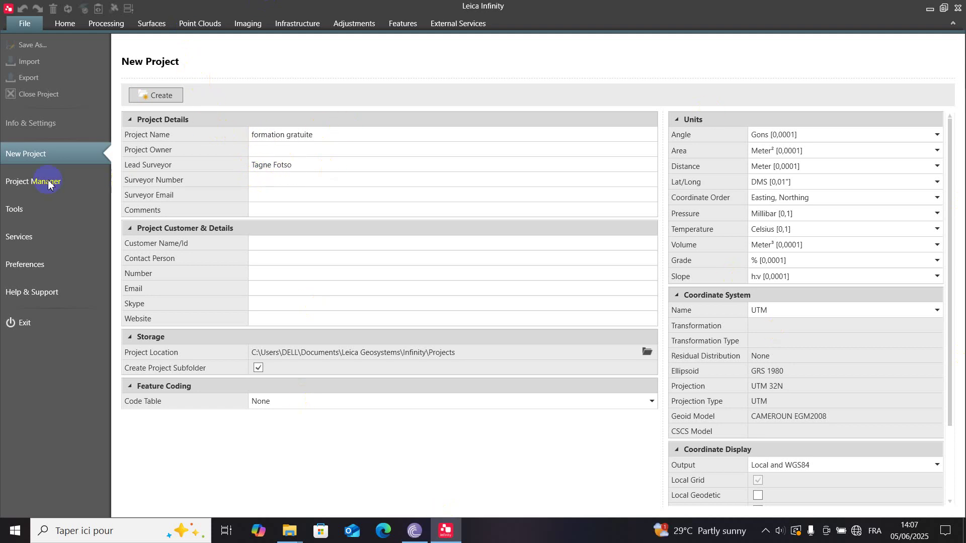
pyautogui.click(168, 97)
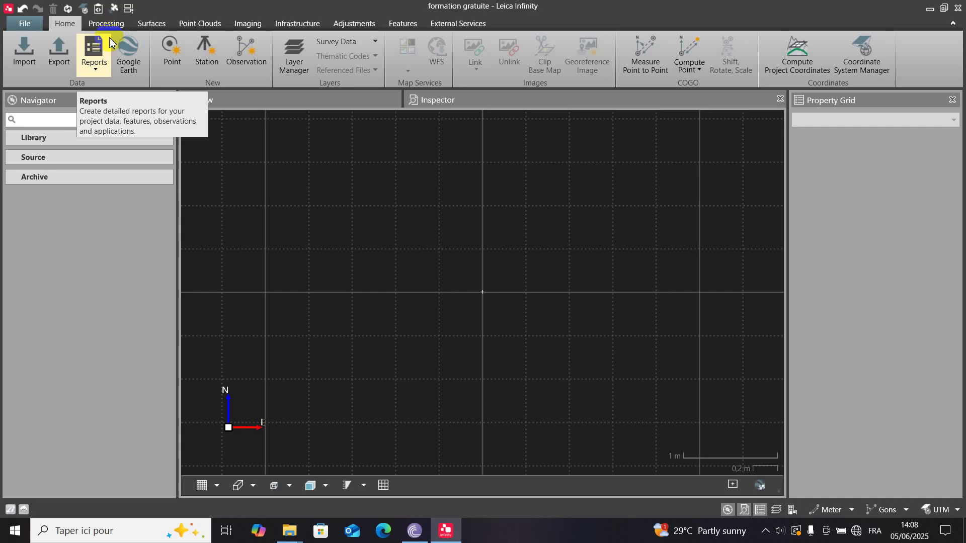
# - Start a data import and browse to the camel folder inside Rattachement_data on the desktop
pyautogui.click(100, 11)
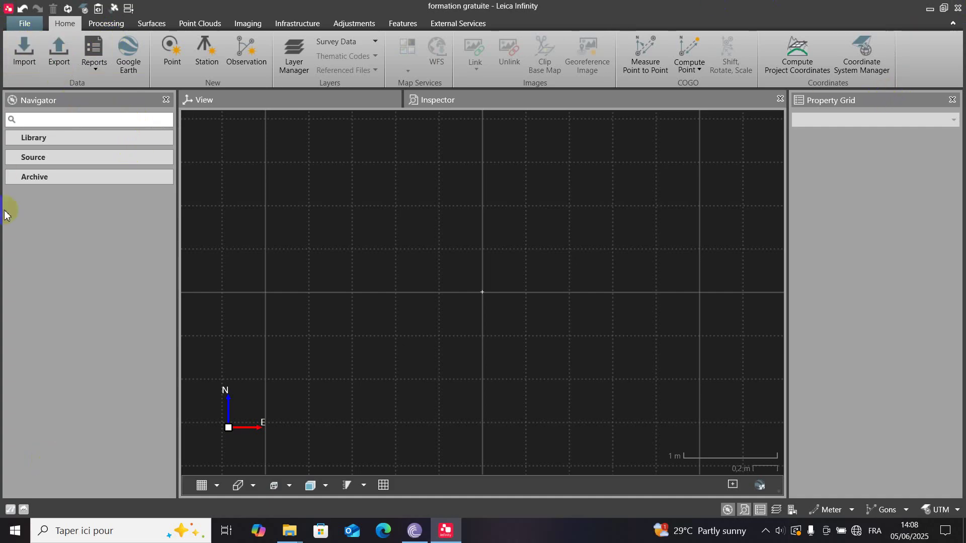
pyautogui.click(26, 65)
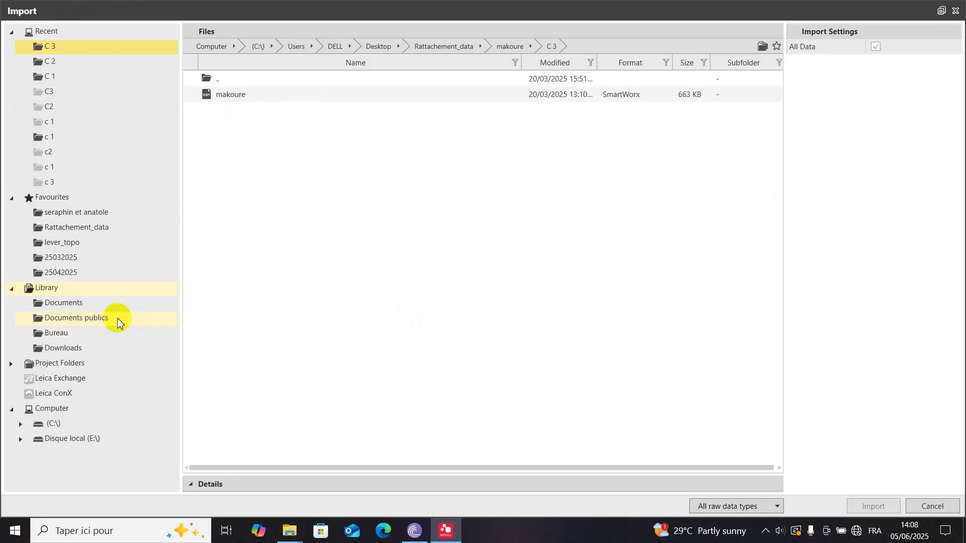
pyautogui.click(109, 337)
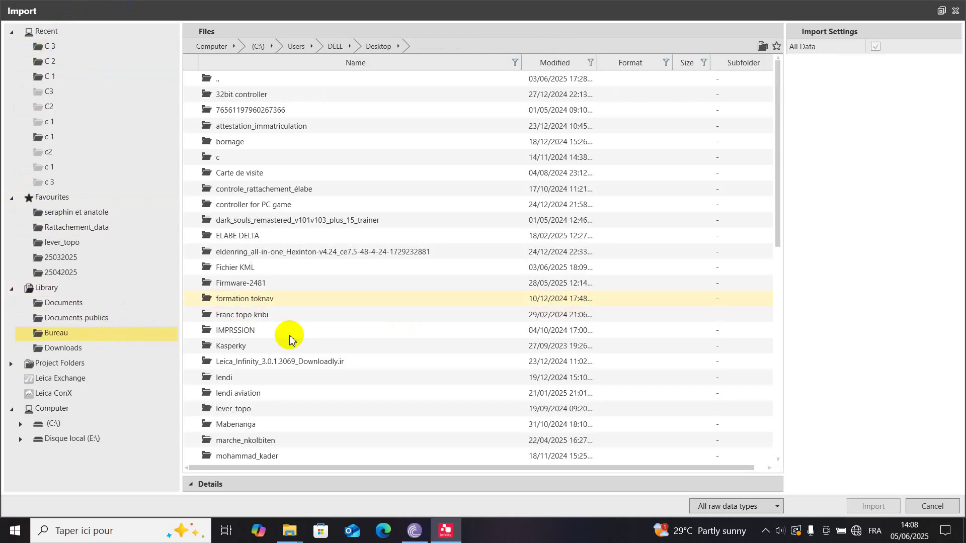
pyautogui.scroll(-6, 278, 349)
pyautogui.scroll(-1, 296, 353)
pyautogui.scroll(1, 290, 334)
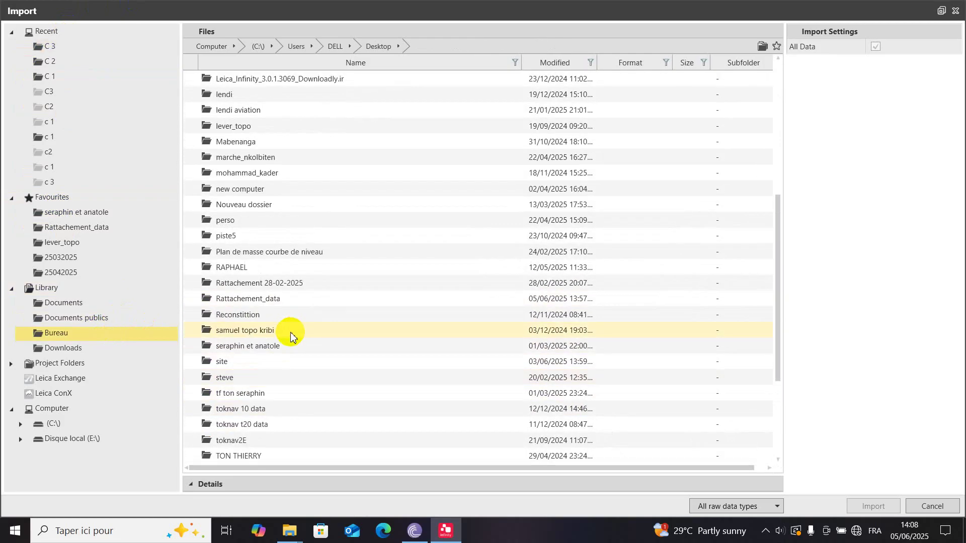
pyautogui.doubleClick(288, 301)
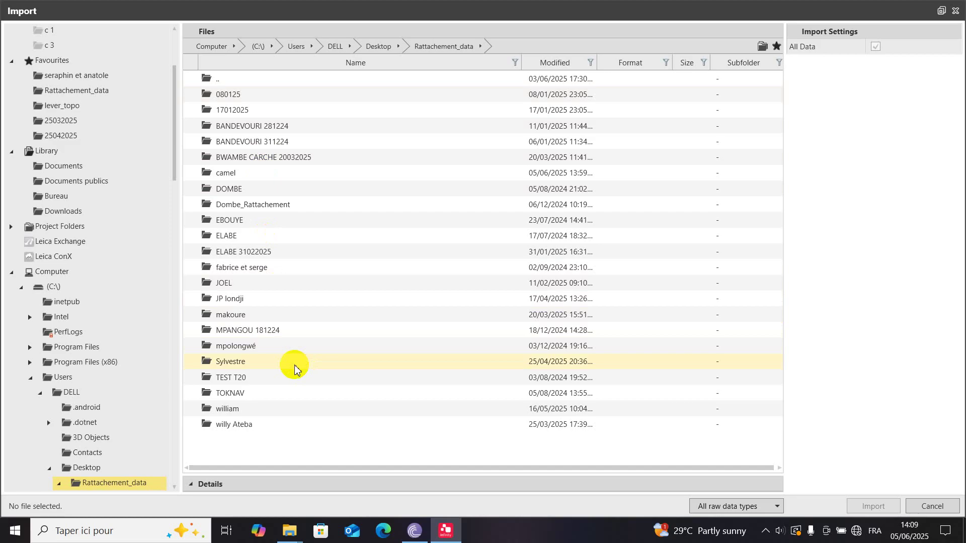
pyautogui.doubleClick(290, 172)
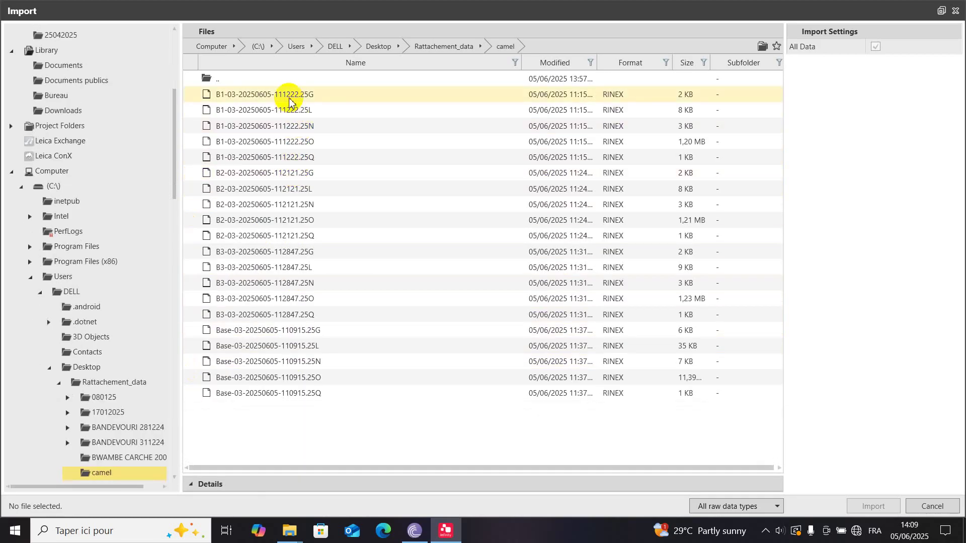
# - Import all RINEX files from the camel folder into the project and close the import window
pyautogui.click(289, 101)
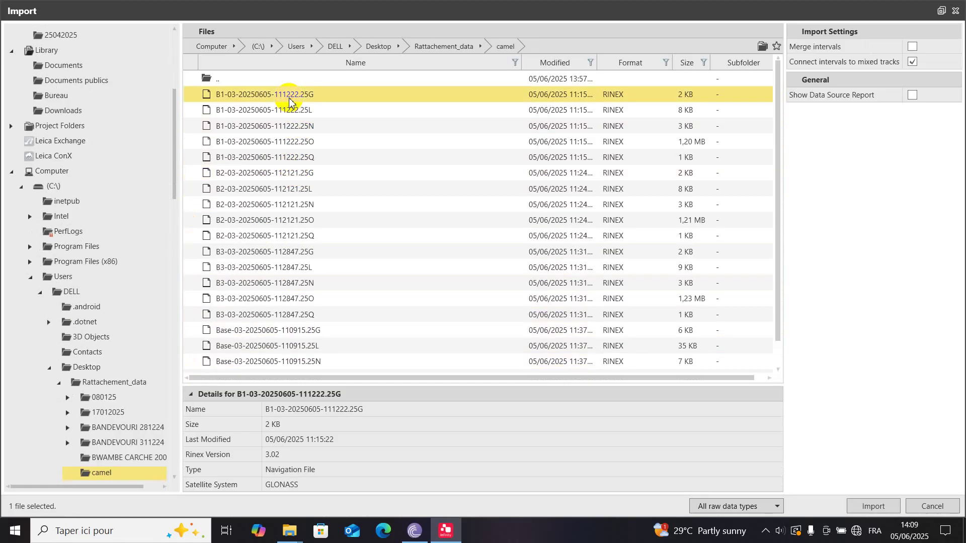
pyautogui.hotkey('ctrl', 'a')
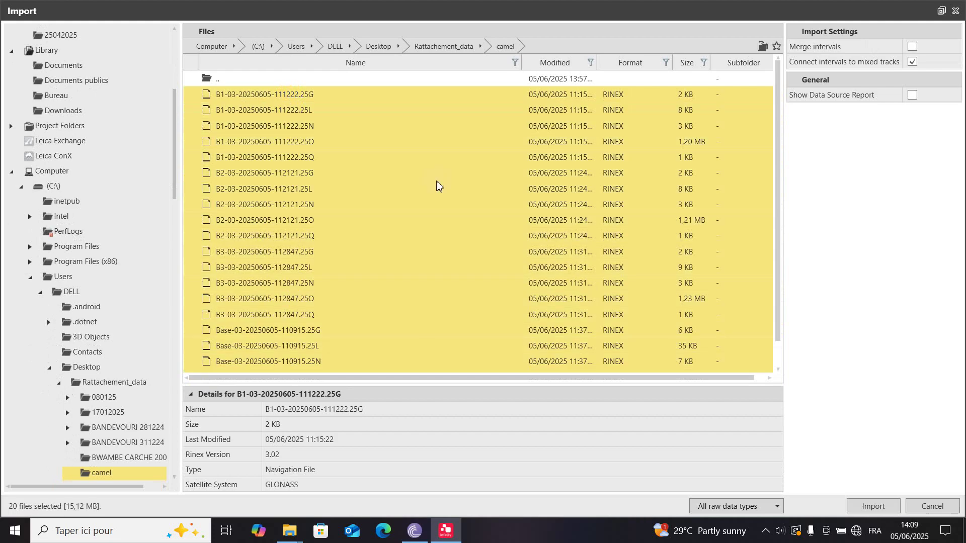
pyautogui.click(874, 508)
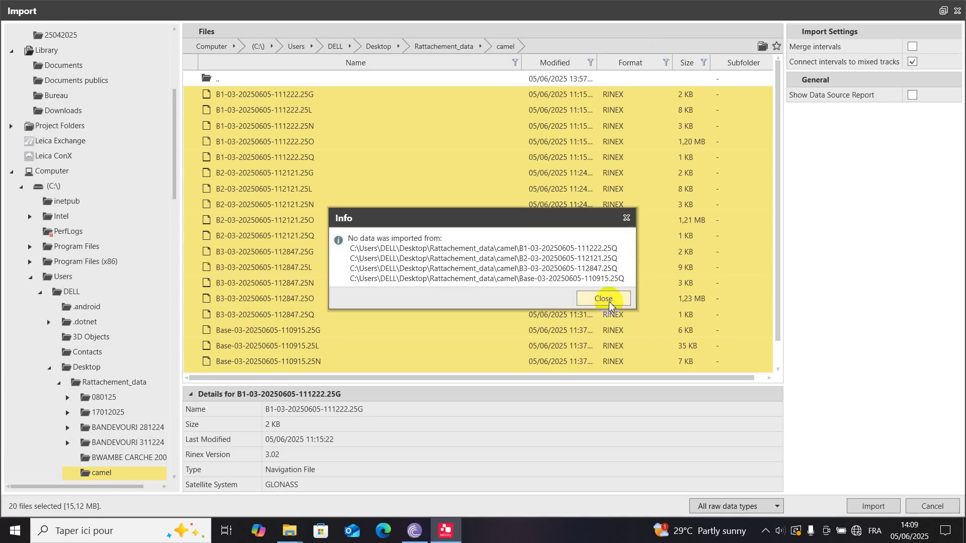
pyautogui.click(604, 299)
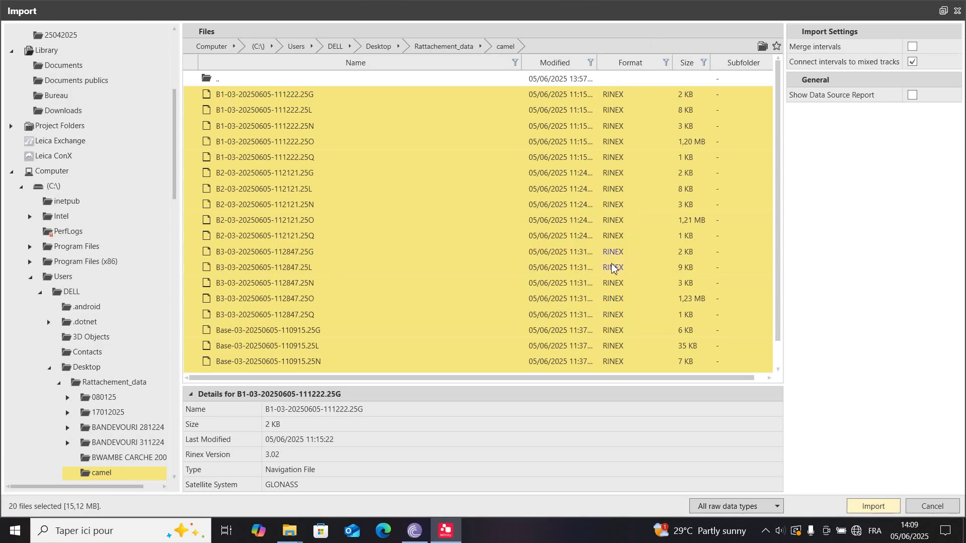
pyautogui.click(958, 12)
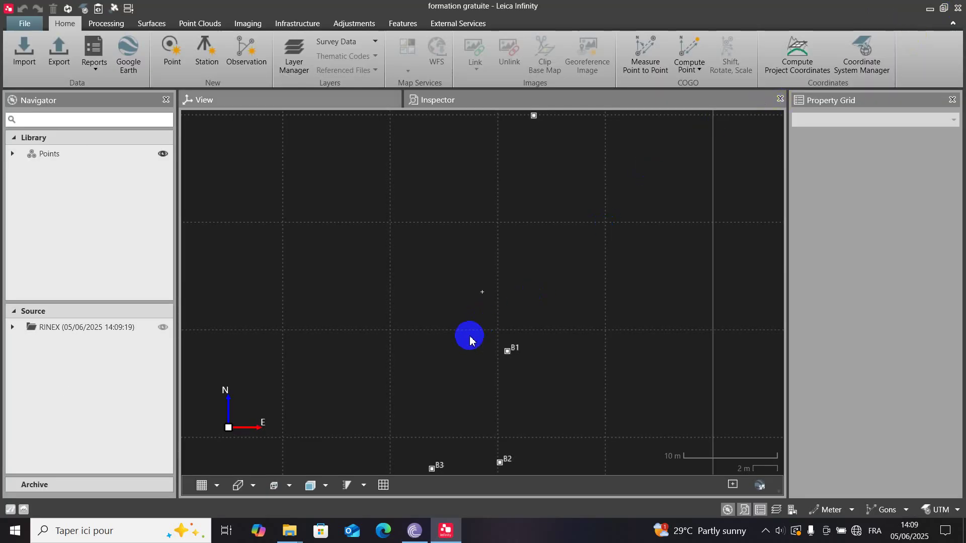
# - Examine the imported points Base, B1, B2 and B3 in the plan view and display their GNSS intervals
pyautogui.scroll(-1, 518, 179)
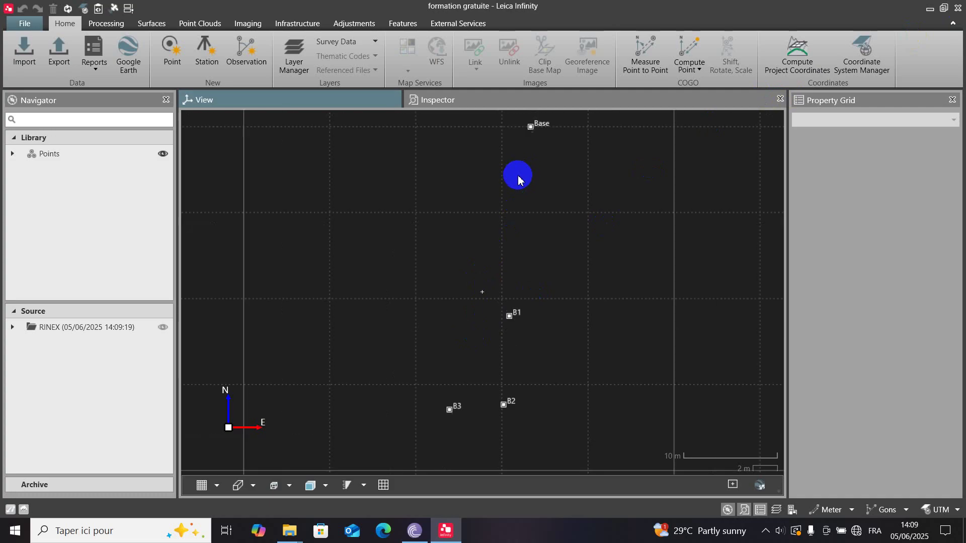
pyautogui.scroll(-1, 519, 180)
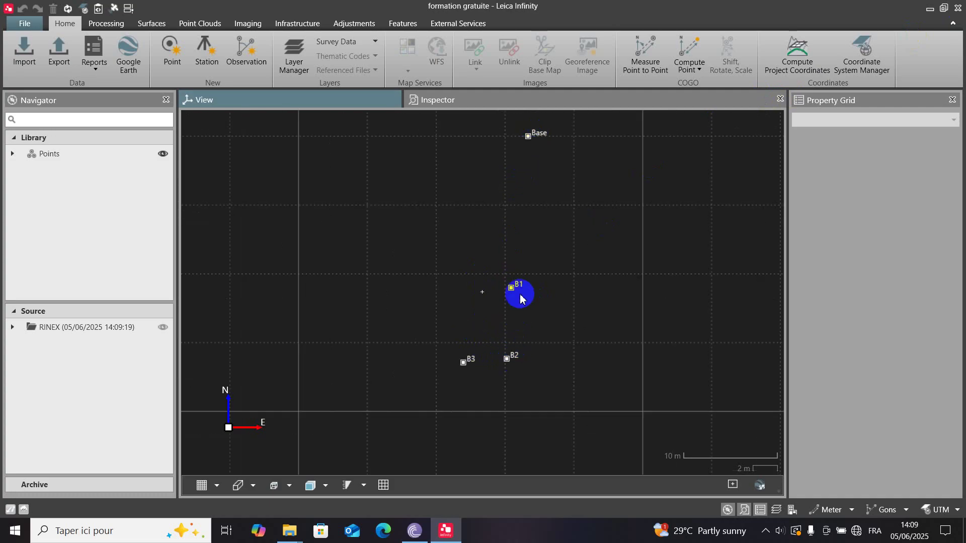
pyautogui.click(472, 104)
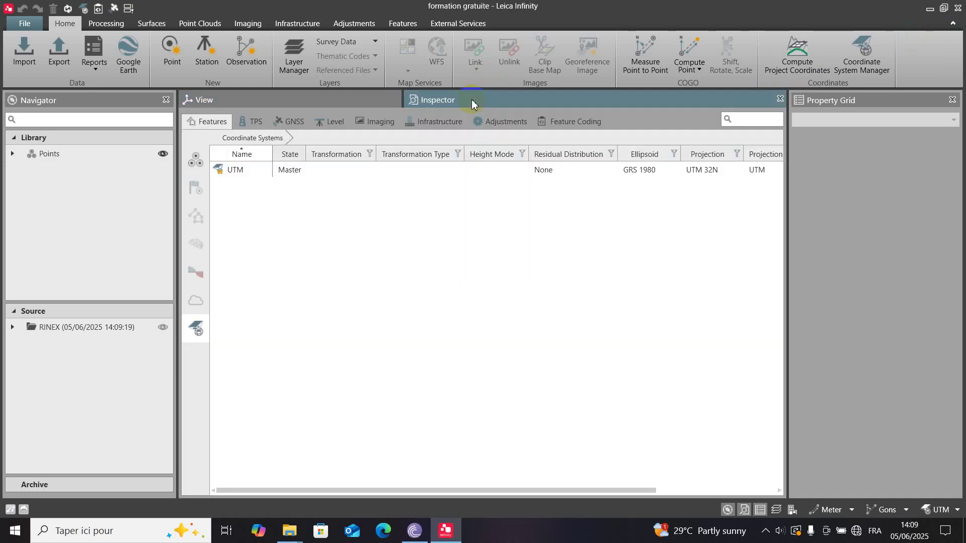
pyautogui.click(364, 106)
pyautogui.click(439, 102)
pyautogui.click(290, 122)
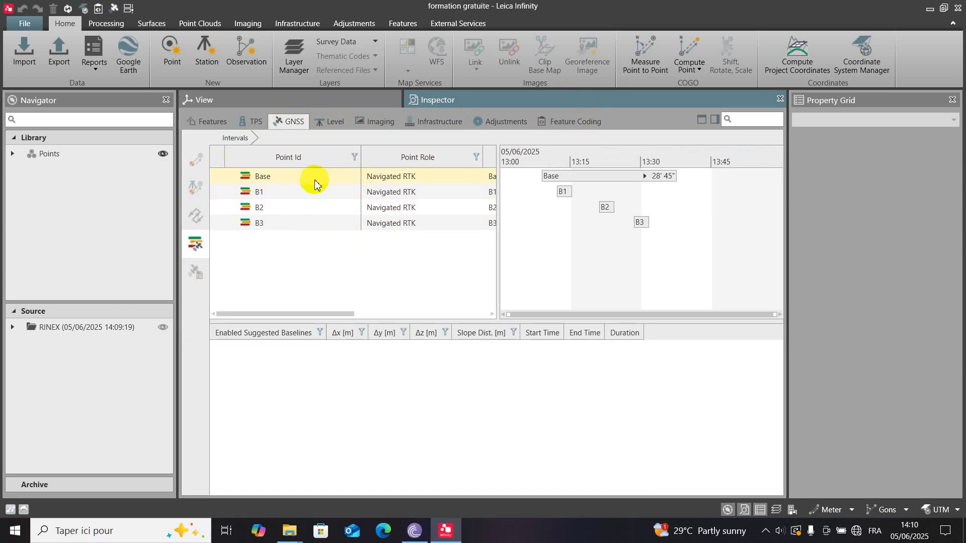
# - Assign a control point to the Base interval
pyautogui.click(268, 183)
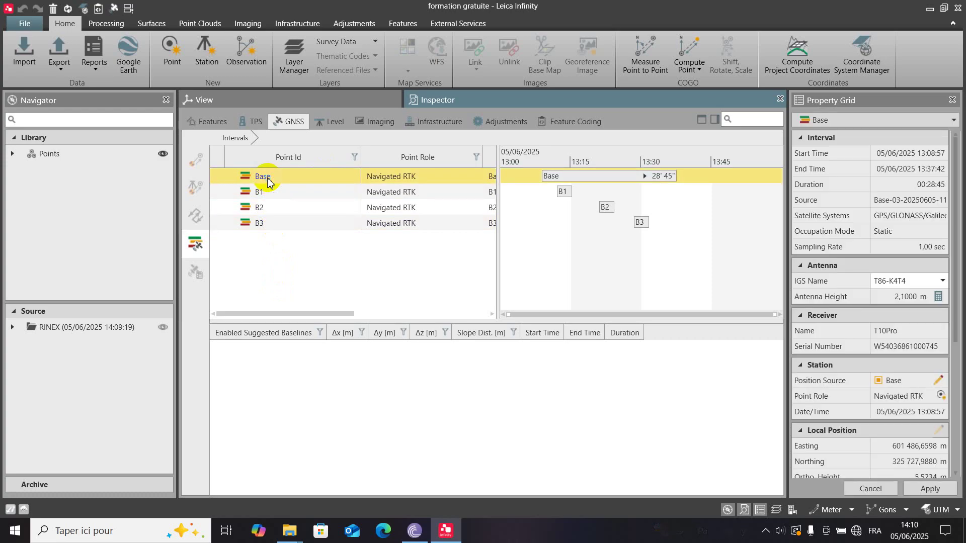
pyautogui.rightClick(267, 181)
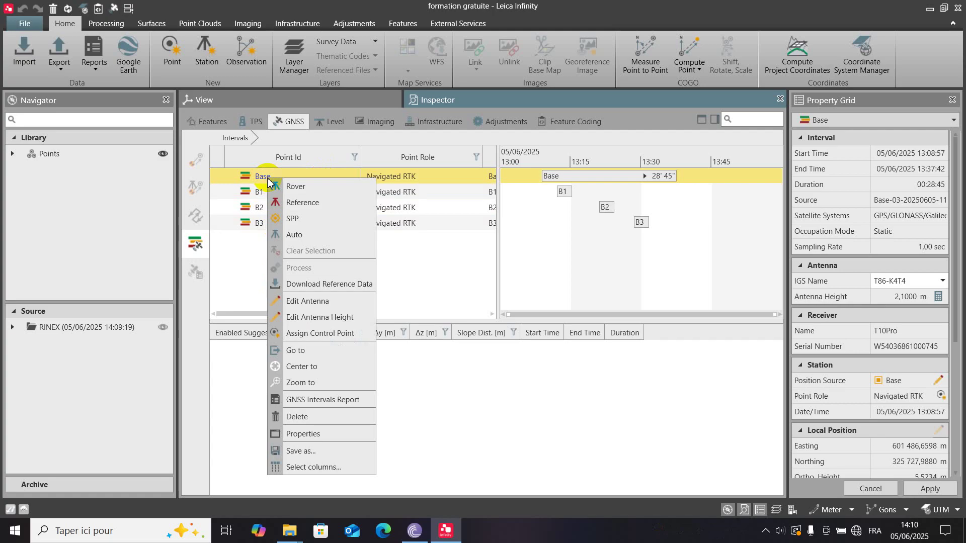
pyautogui.click(331, 339)
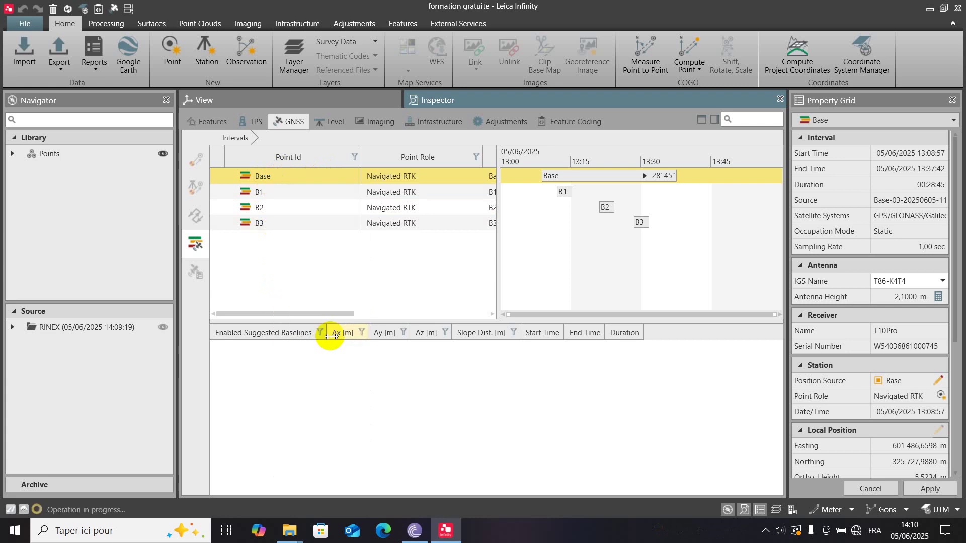
# - Set the Base interval as the reference for GNSS processing
pyautogui.click(264, 176)
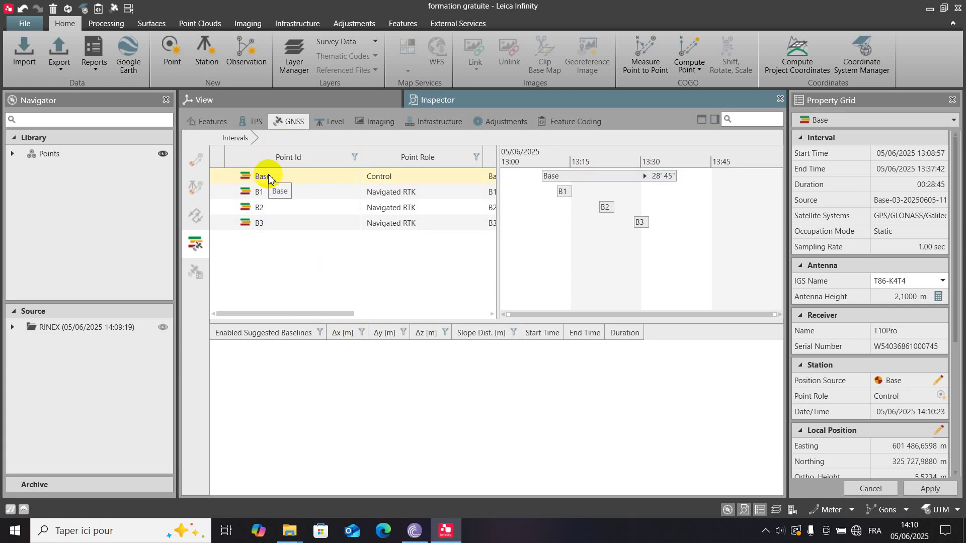
pyautogui.click(269, 178)
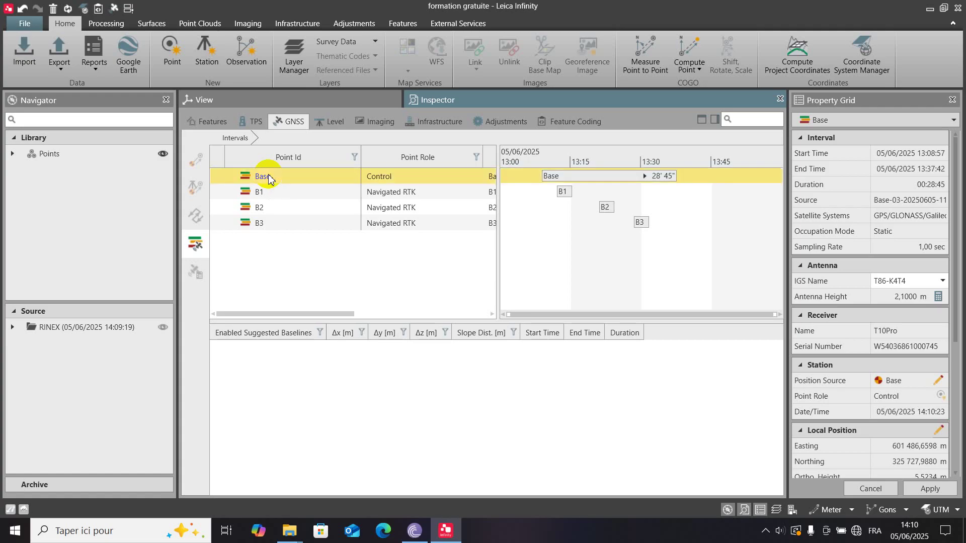
pyautogui.rightClick(268, 177)
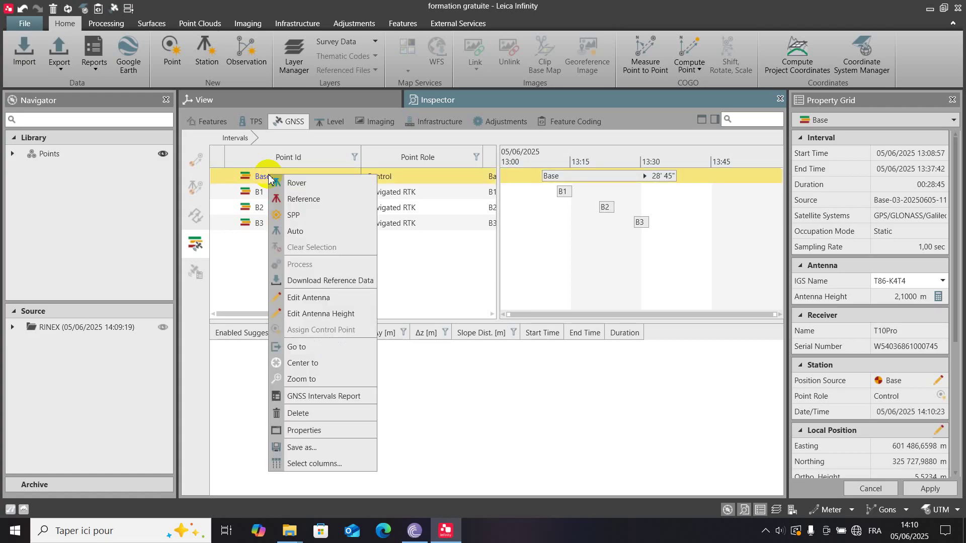
pyautogui.click(309, 201)
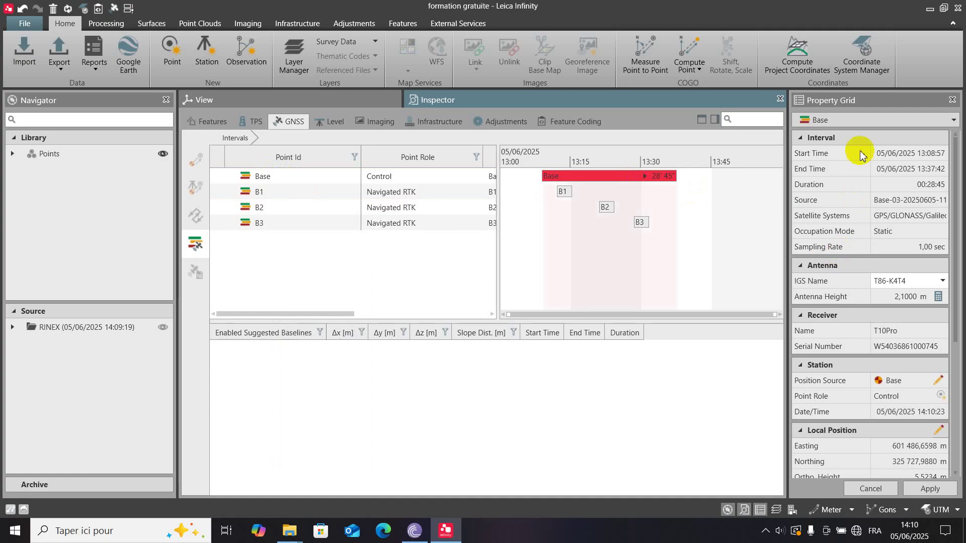
# - Open the Base's local position for editing, review its easting, northing and orthometric height, and apply the properties
pyautogui.scroll(-2, 858, 155)
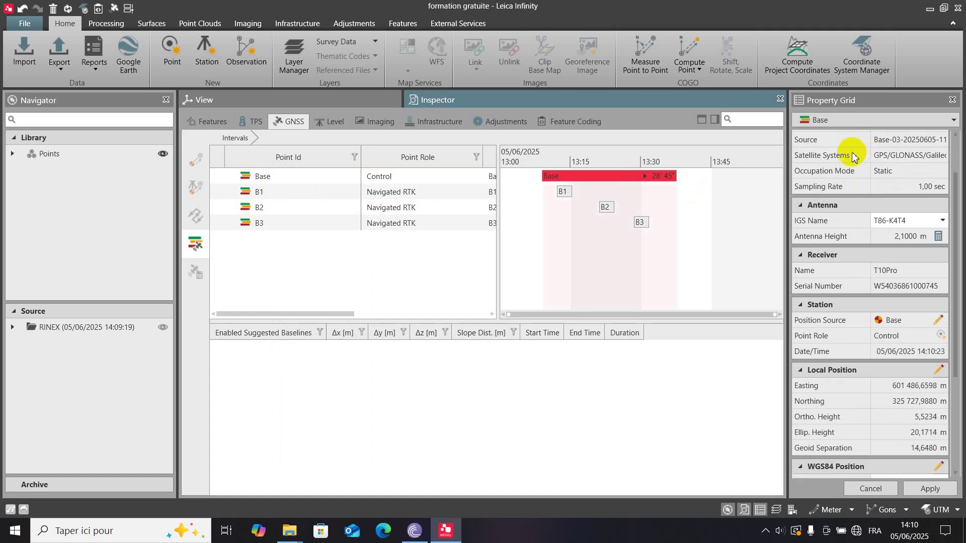
pyautogui.scroll(-1, 854, 157)
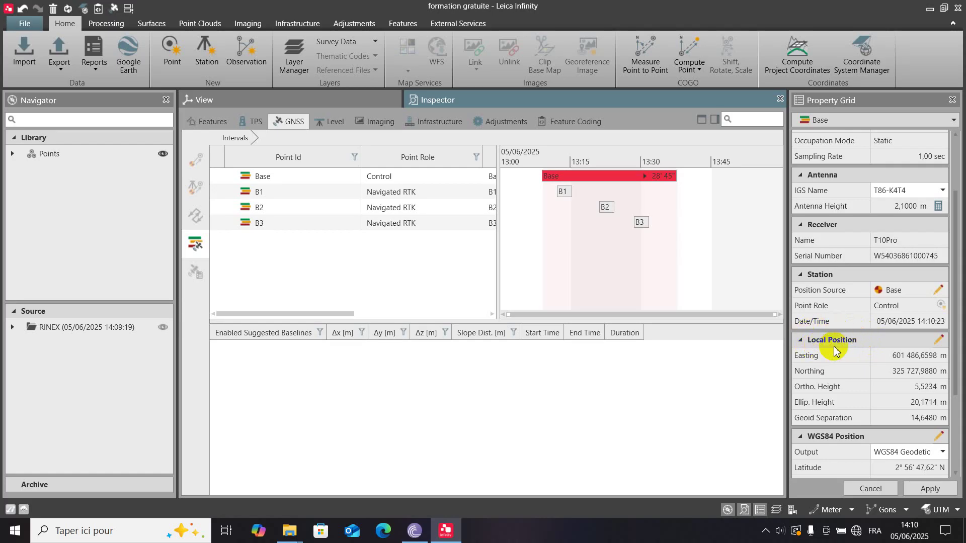
pyautogui.click(938, 339)
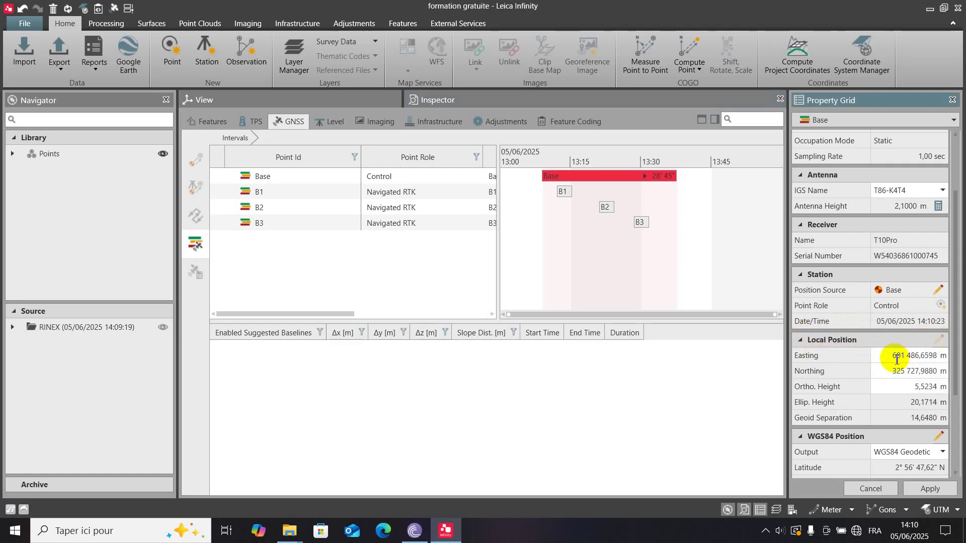
pyautogui.moveTo(892, 360); pyautogui.dragTo(944, 390)
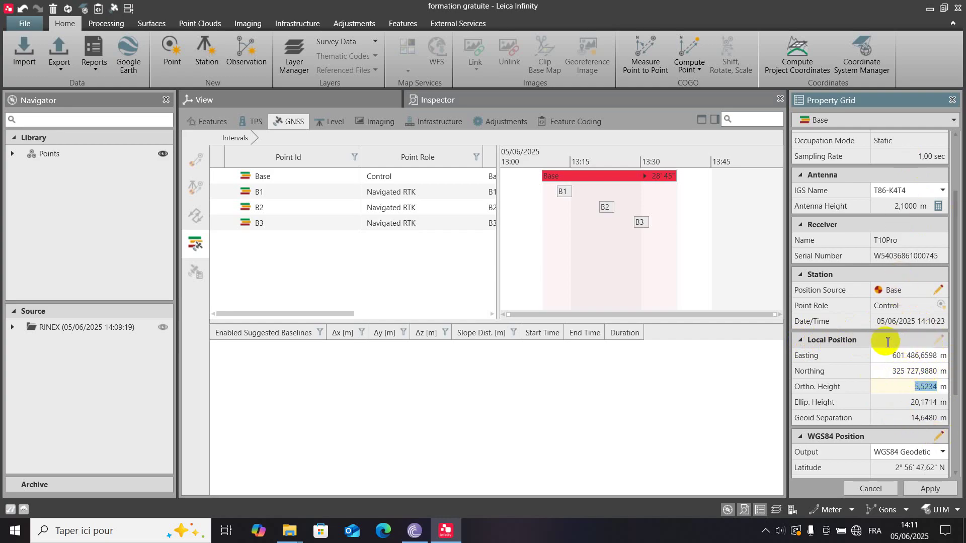
pyautogui.scroll(-2, 887, 342)
pyautogui.scroll(-2, 889, 353)
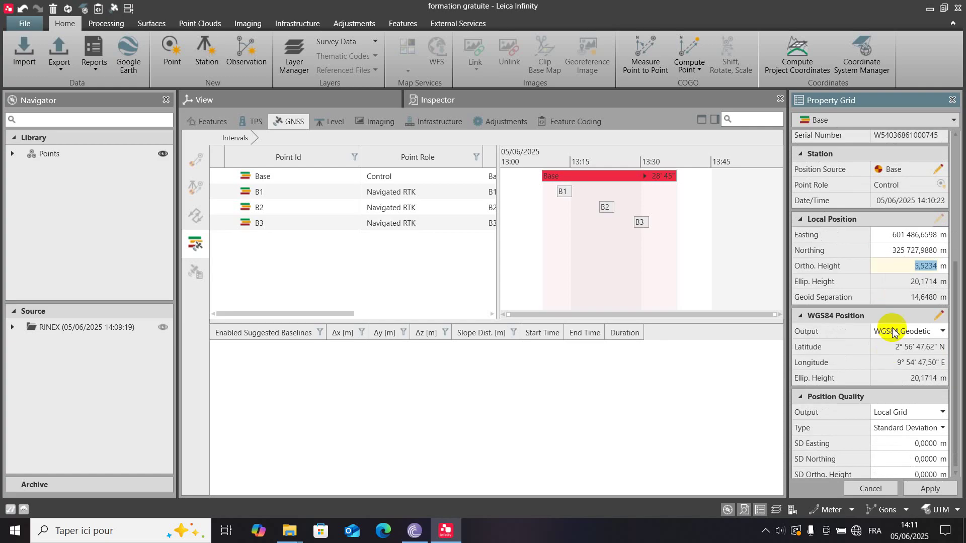
pyautogui.click(917, 488)
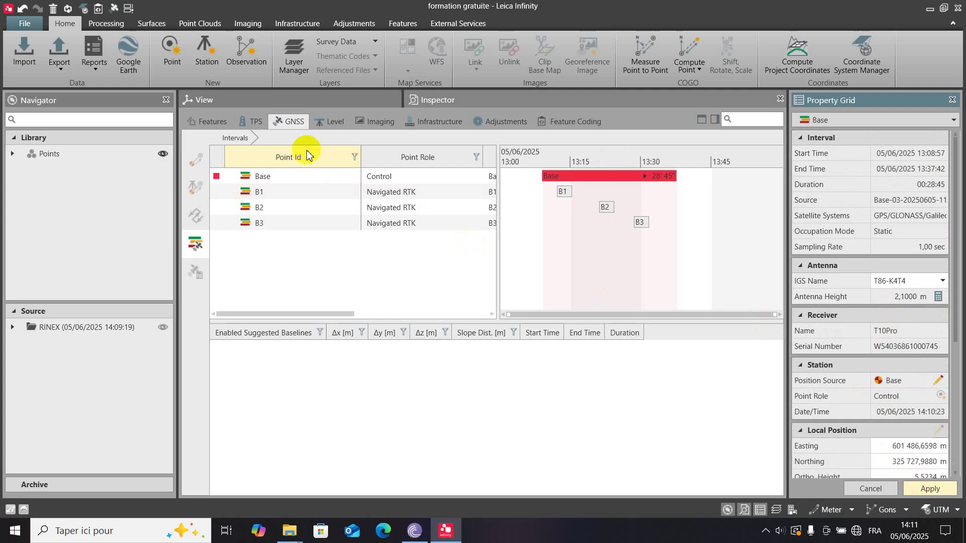
# - Set the B1, B2 and B3 intervals together as rovers
pyautogui.click(301, 198)
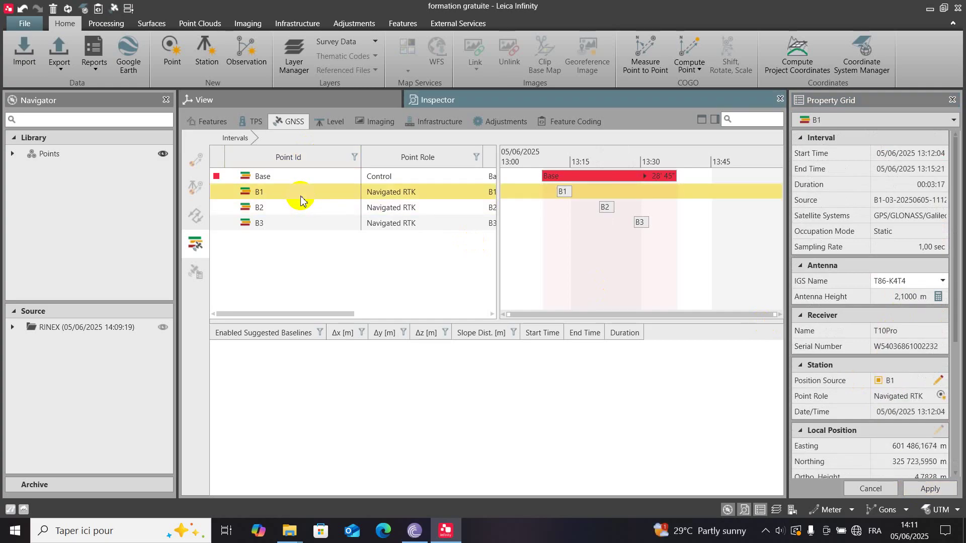
pyautogui.rightClick(262, 196)
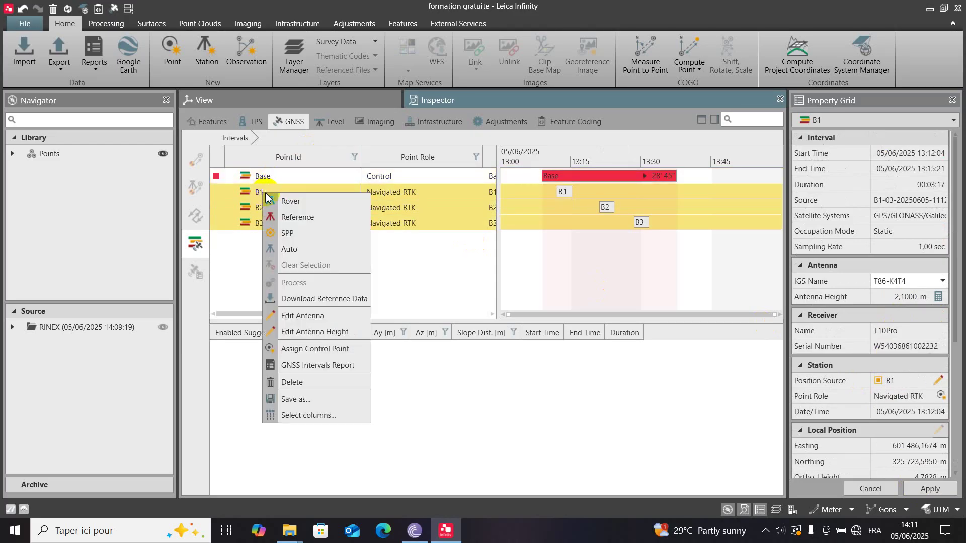
pyautogui.click(277, 202)
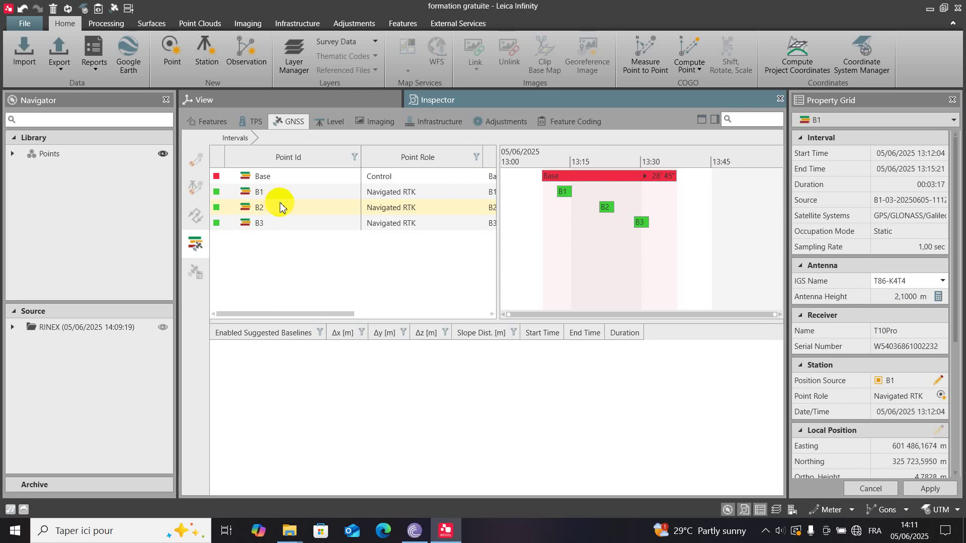
# - Process the baselines from the Base to the rovers, continuing without antenna definitions
pyautogui.rightClick(296, 245)
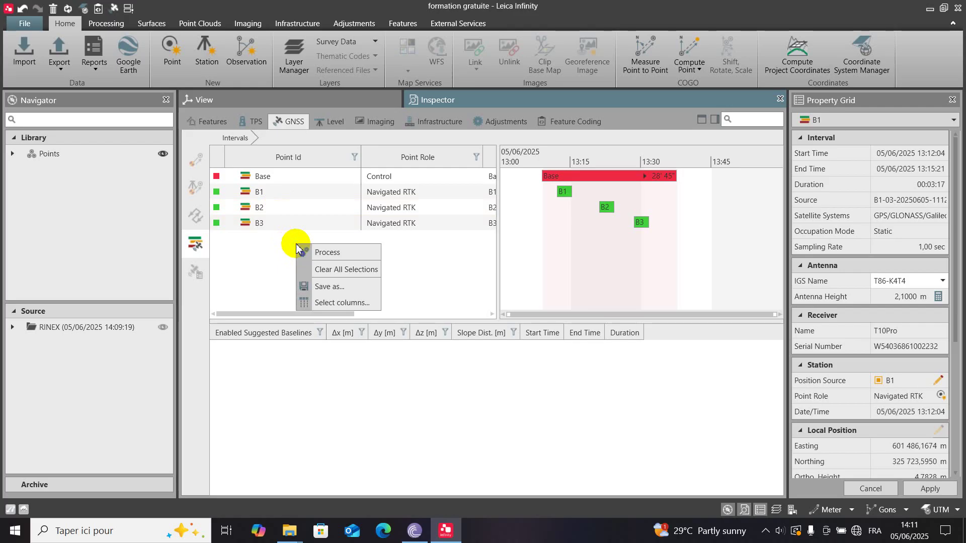
pyautogui.click(332, 257)
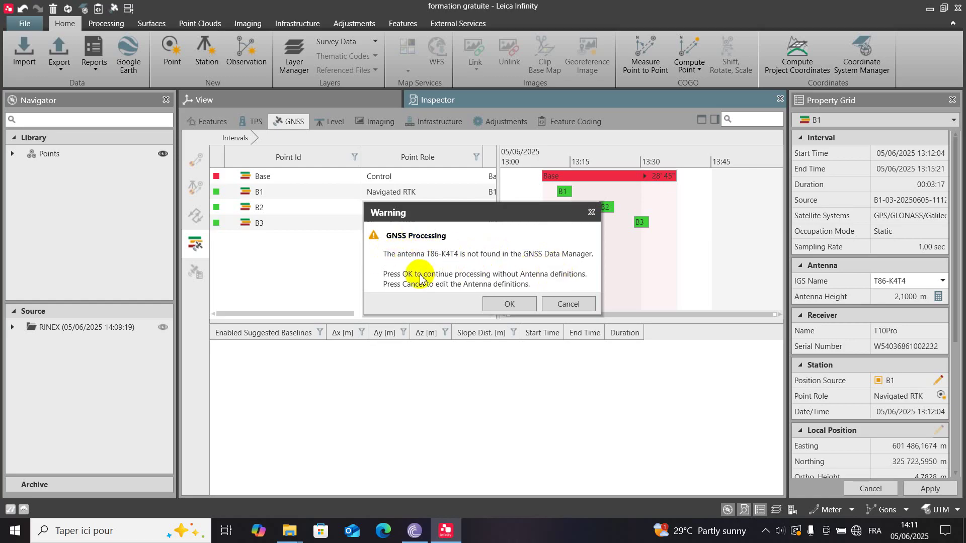
pyautogui.click(497, 305)
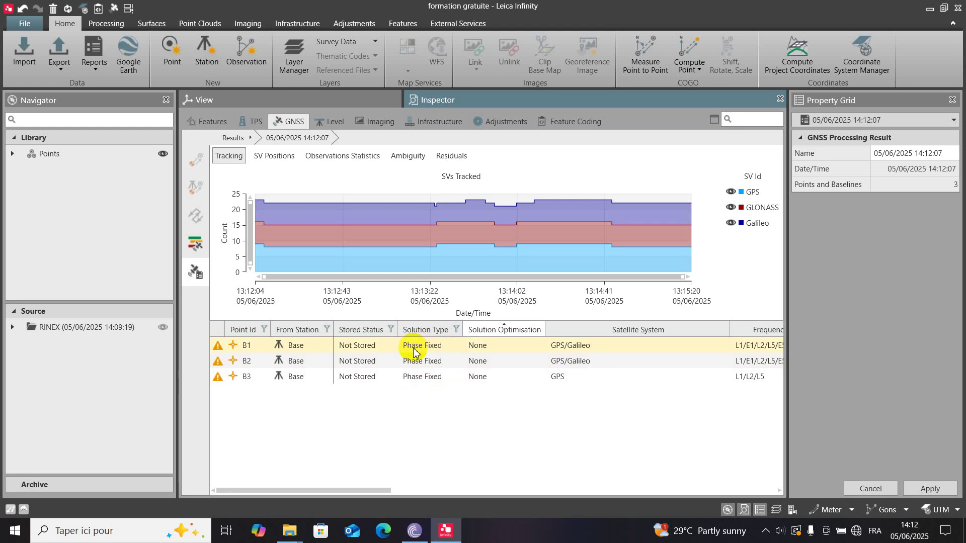
# - Store the processed baseline results of B1, B2 and B3 together
pyautogui.click(285, 346)
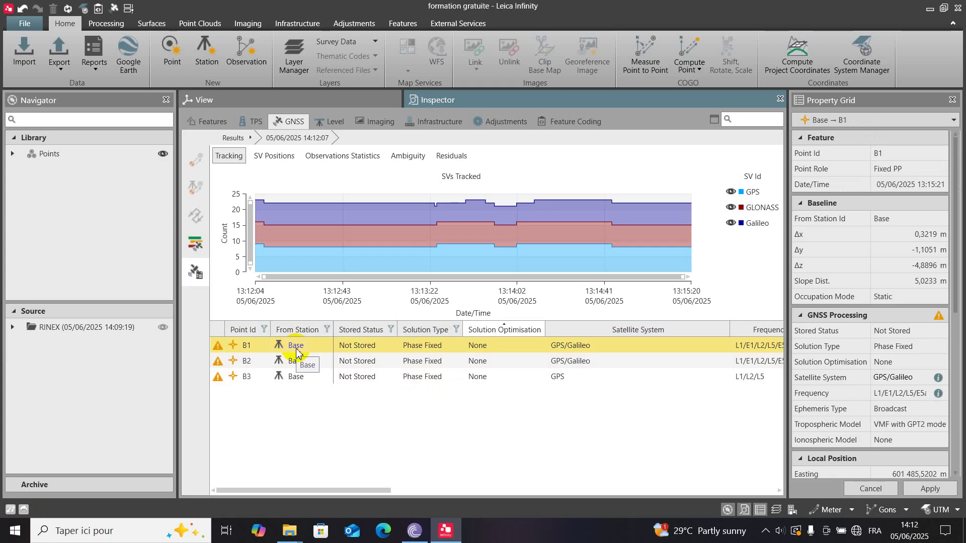
pyautogui.hotkey('ctrl', 'a')
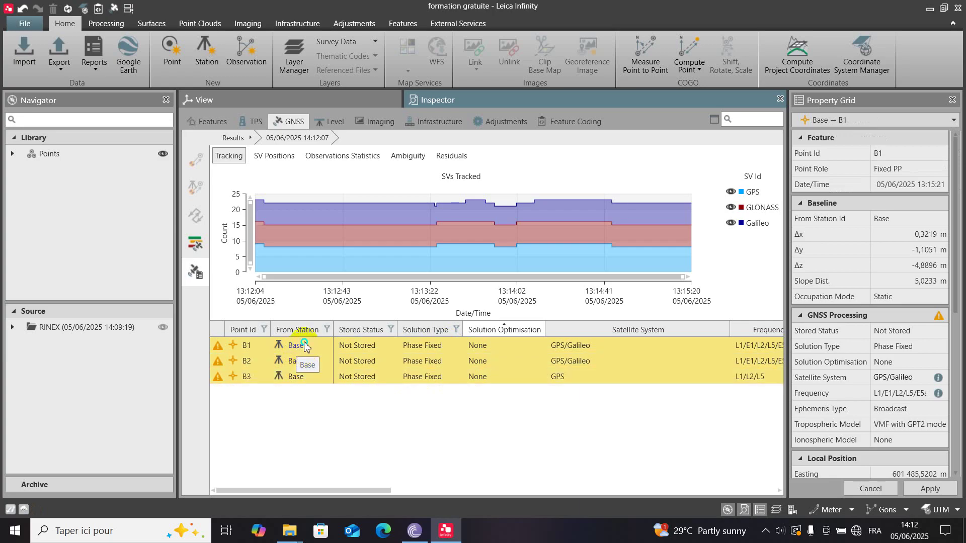
pyautogui.rightClick(304, 343)
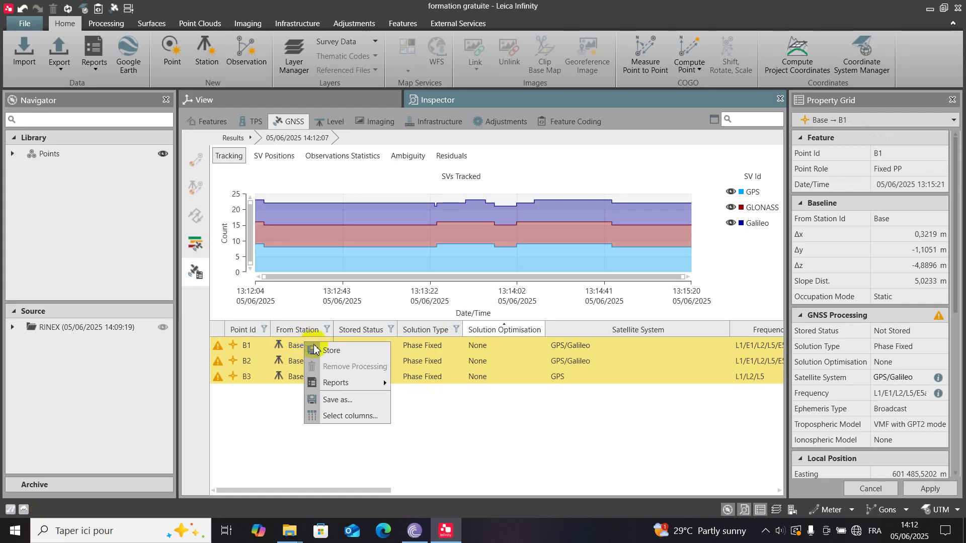
pyautogui.click(327, 352)
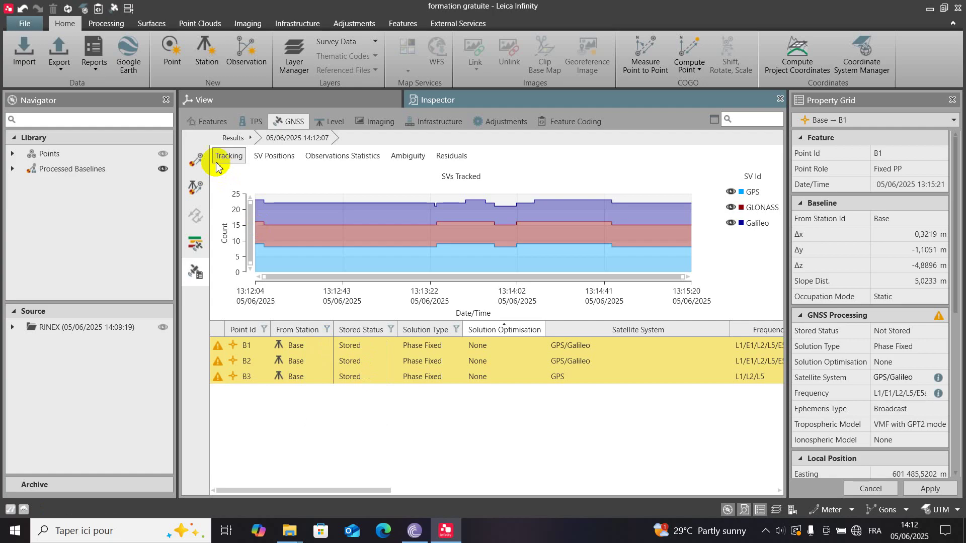
# - Return to the list of GNSS processing results and store the whole processing run
pyautogui.click(233, 139)
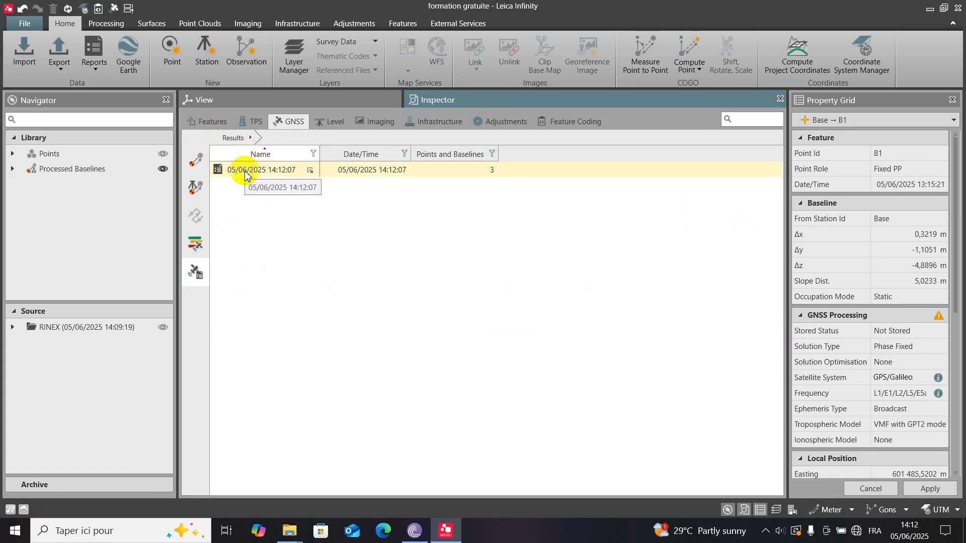
pyautogui.click(245, 173)
pyautogui.rightClick(245, 174)
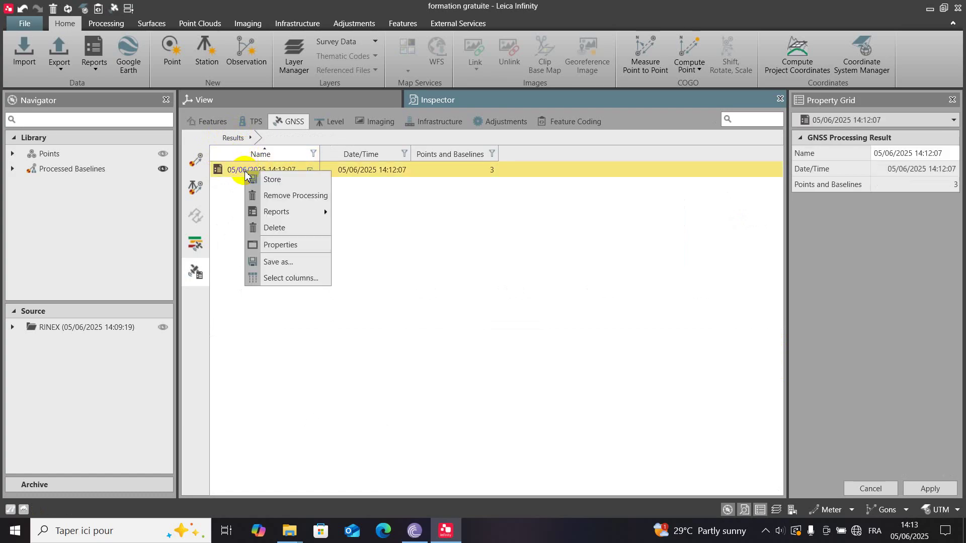
pyautogui.click(283, 180)
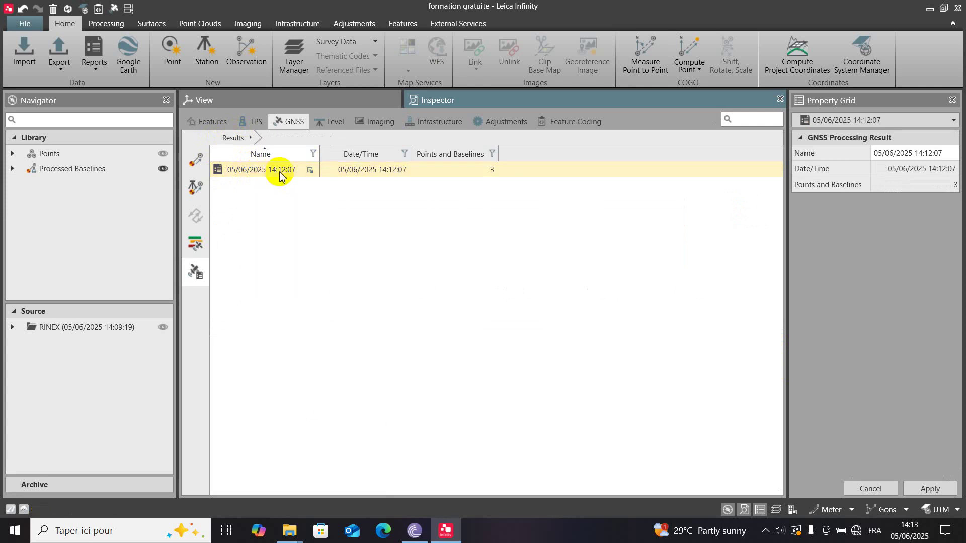
# - Generate the Summary report for the GNSS processing run
pyautogui.rightClick(279, 170)
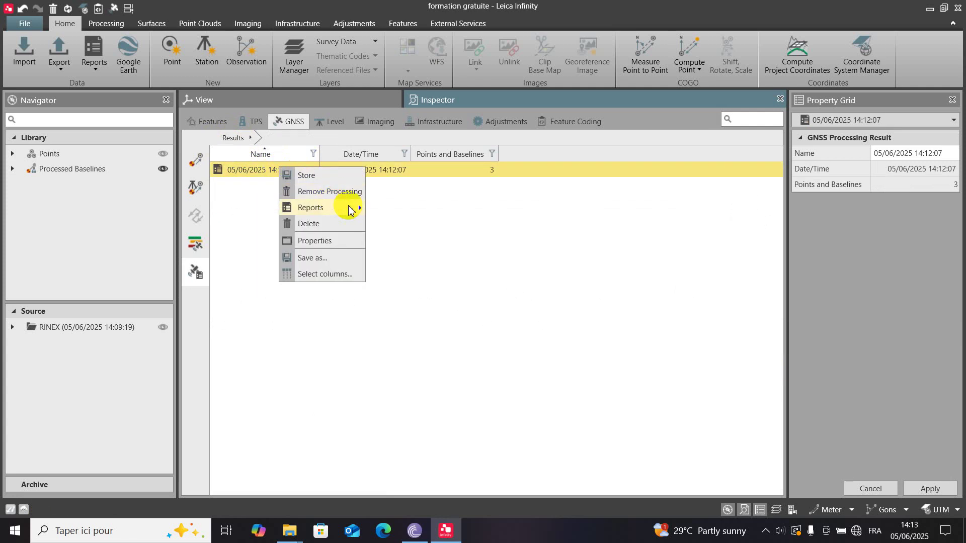
pyautogui.moveTo(356, 211)
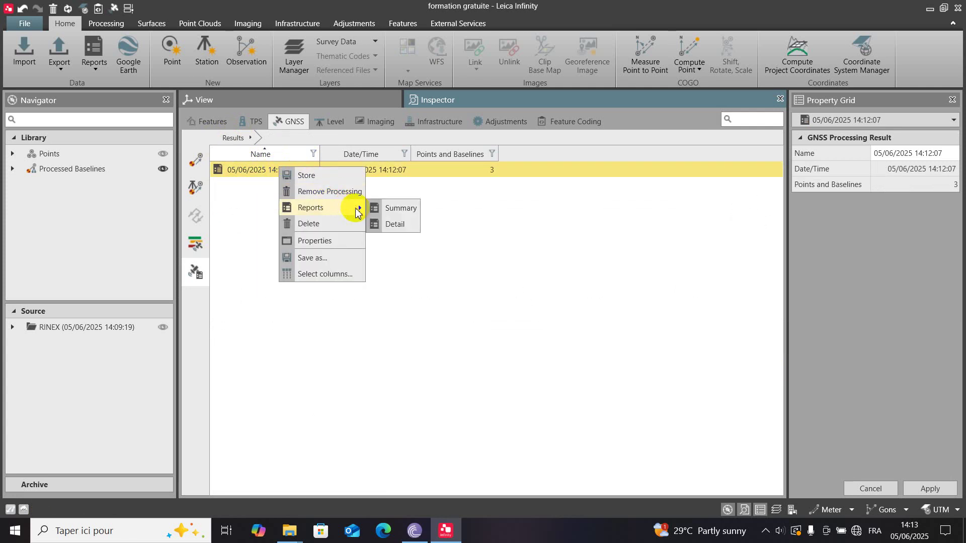
pyautogui.click(410, 210)
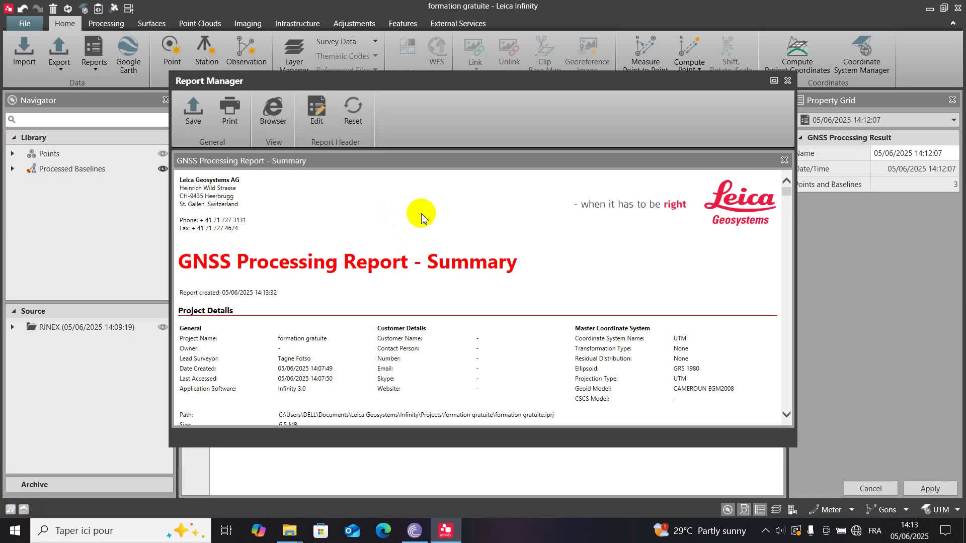
# - Examine the summary report's processing parameters, antennas, coordinates, baseline vectors and quality values for the processed baselines
pyautogui.scroll(-4, 422, 231)
pyautogui.scroll(4, 417, 234)
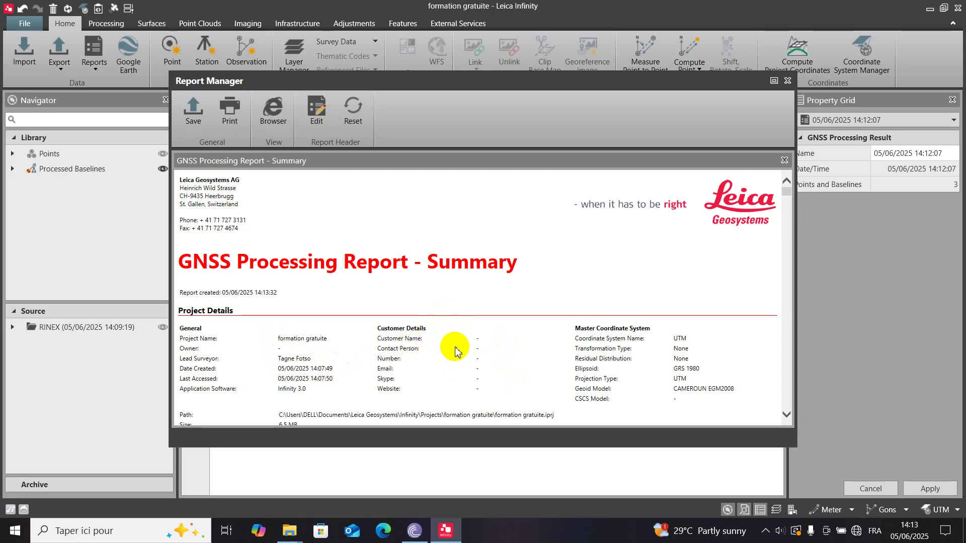
pyautogui.scroll(-3, 455, 347)
pyautogui.scroll(-3, 455, 348)
pyautogui.scroll(3, 453, 348)
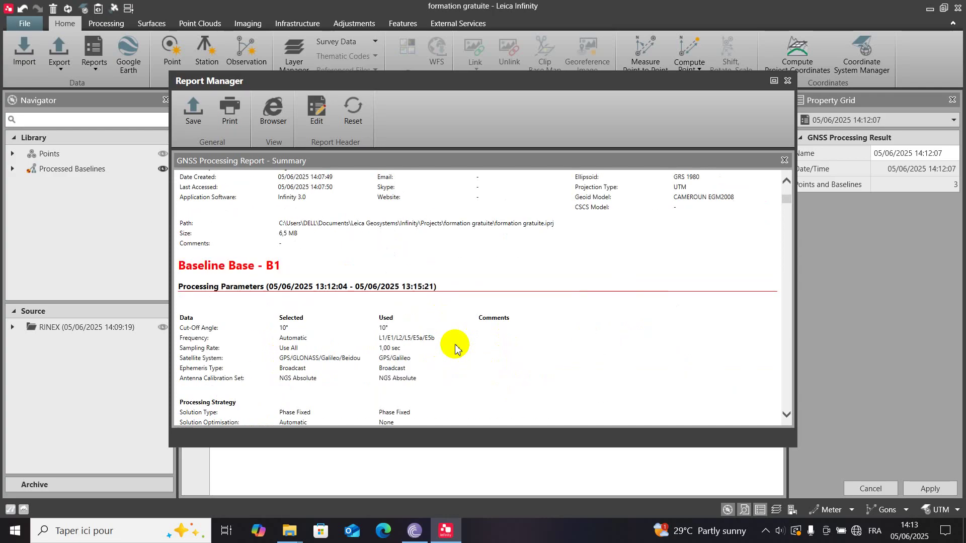
pyautogui.scroll(-3, 450, 347)
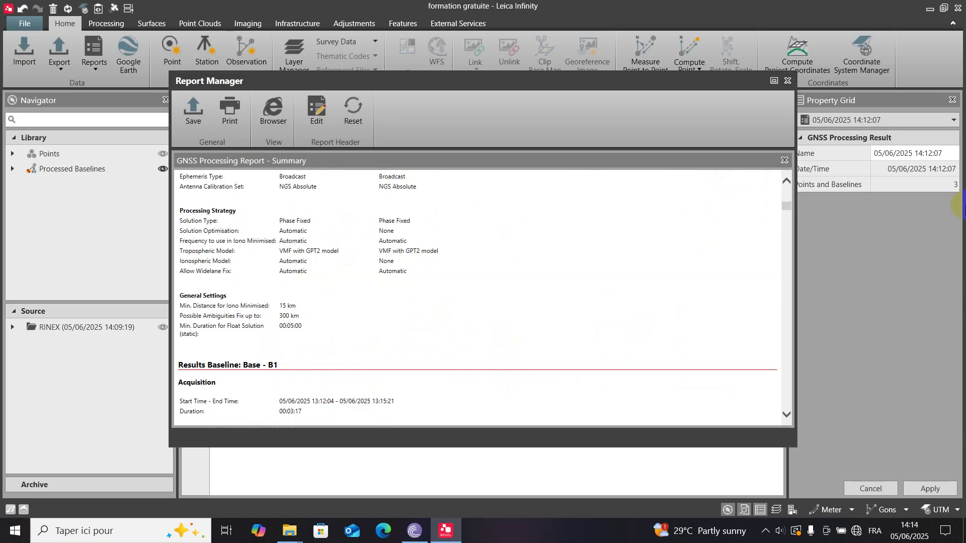
pyautogui.moveTo(791, 212); pyautogui.dragTo(793, 216)
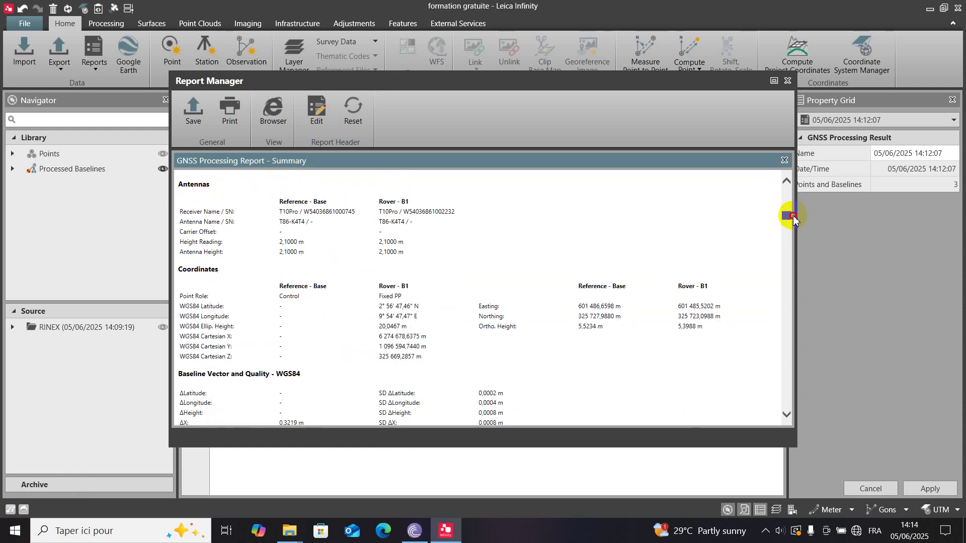
pyautogui.moveTo(672, 282); pyautogui.dragTo(689, 322)
pyautogui.click(684, 287)
pyautogui.moveTo(787, 216); pyautogui.dragTo(791, 225)
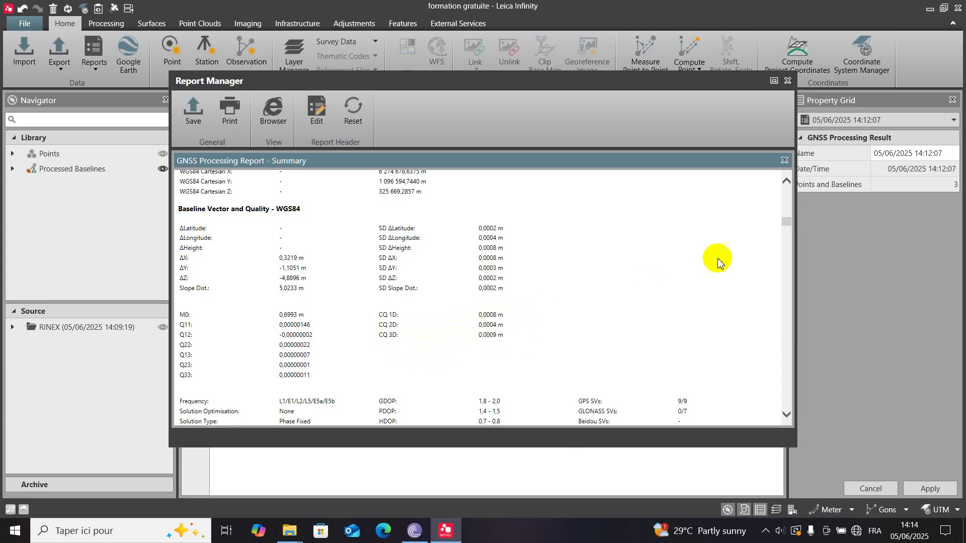
pyautogui.moveTo(788, 225); pyautogui.dragTo(788, 371)
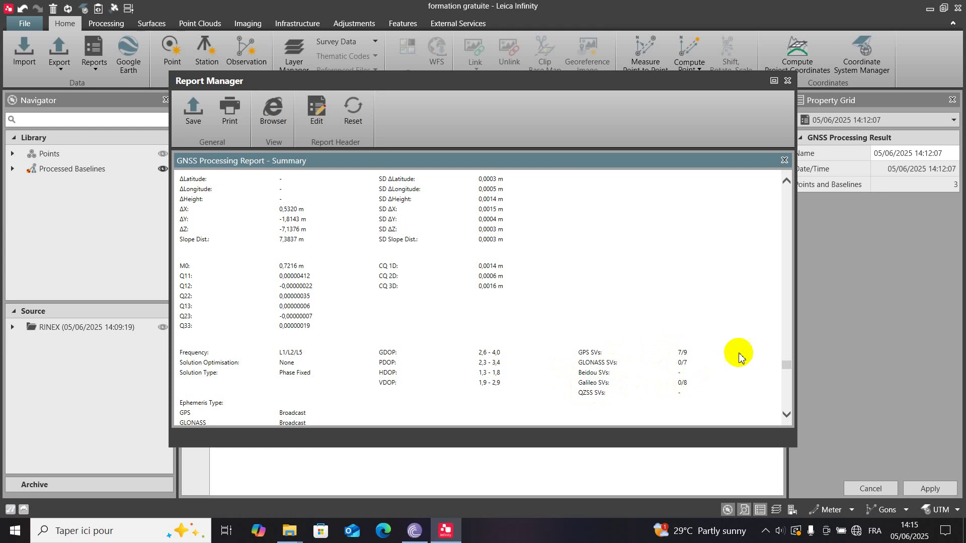
# - Print the whole GNSS processing summary report with Microsoft Print to PDF
pyautogui.moveTo(787, 363); pyautogui.dragTo(791, 375)
pyautogui.moveTo(792, 358); pyautogui.dragTo(791, 258)
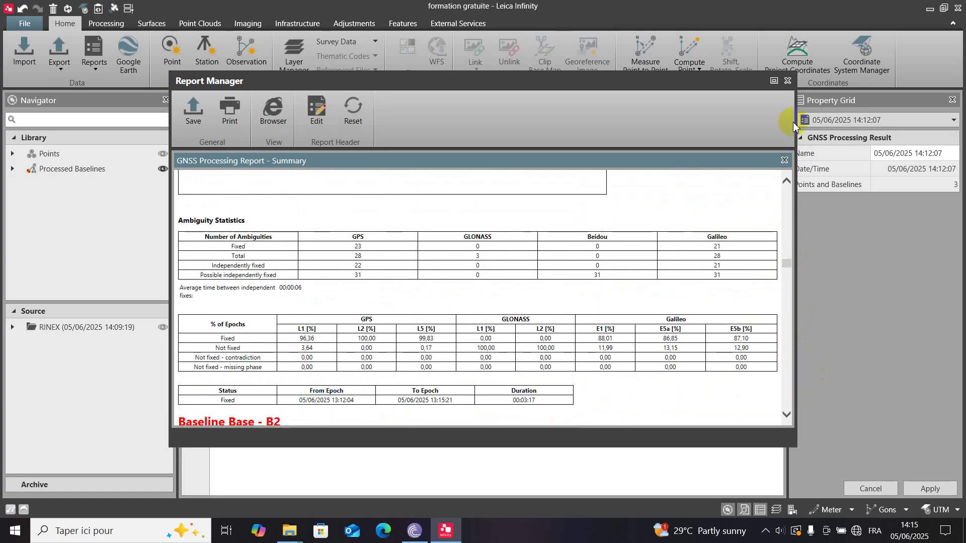
pyautogui.click(237, 124)
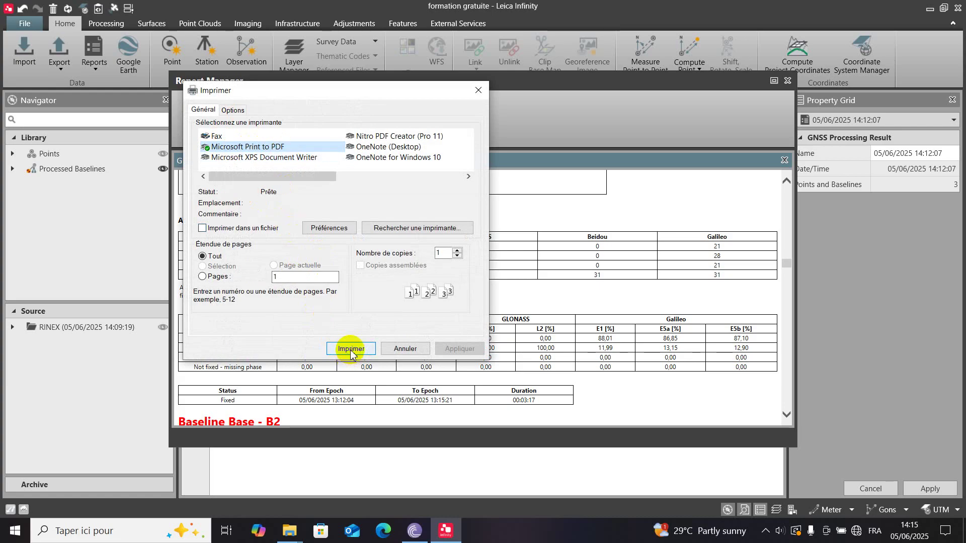
pyautogui.click(351, 350)
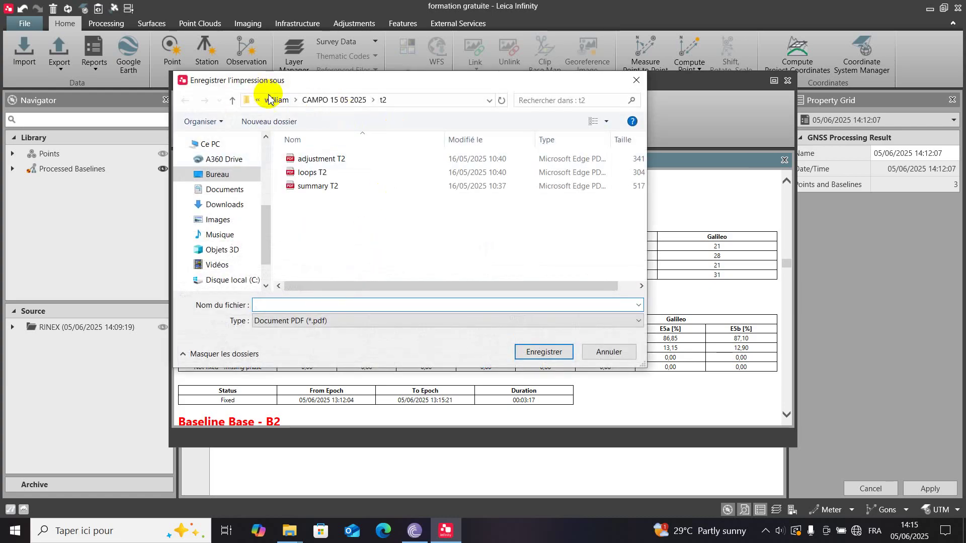
# - Save the printed PDF as sommaire in the camel folder of Rattachement_data and close the report
pyautogui.click(269, 100)
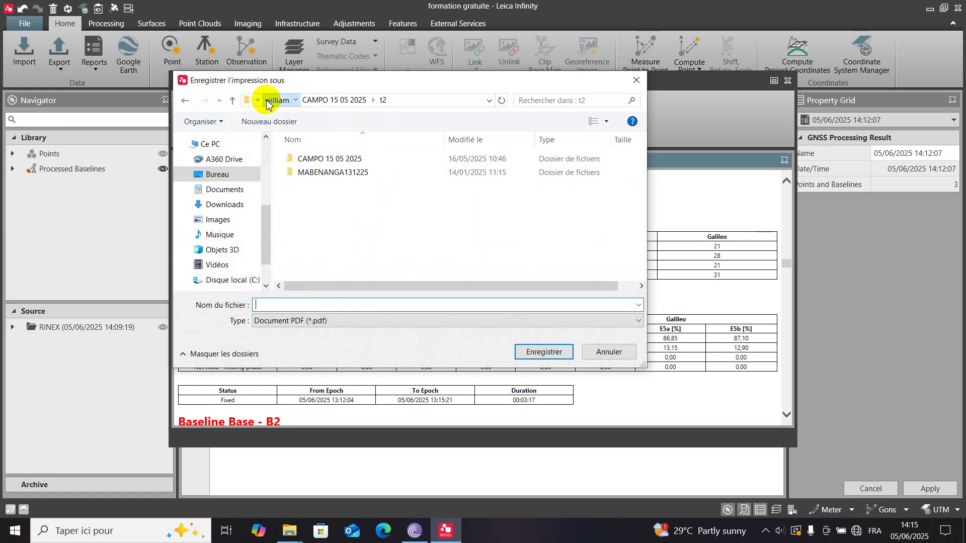
pyautogui.click(355, 100)
pyautogui.scroll(-6, 336, 265)
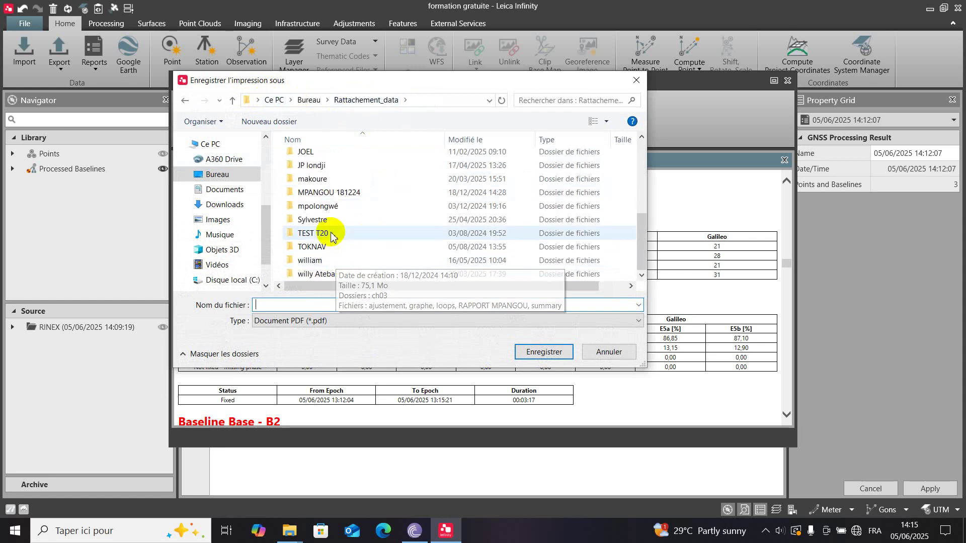
pyautogui.scroll(6, 346, 252)
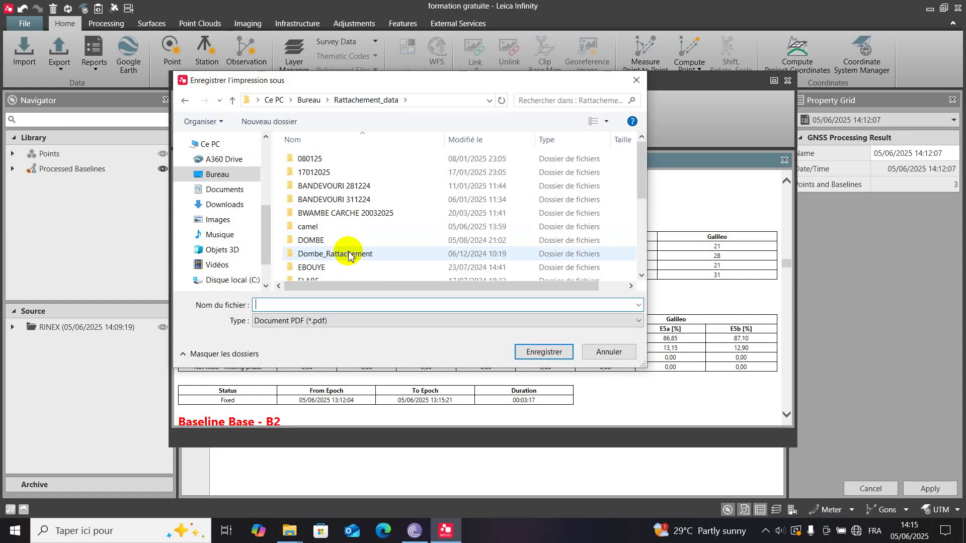
pyautogui.click(350, 231)
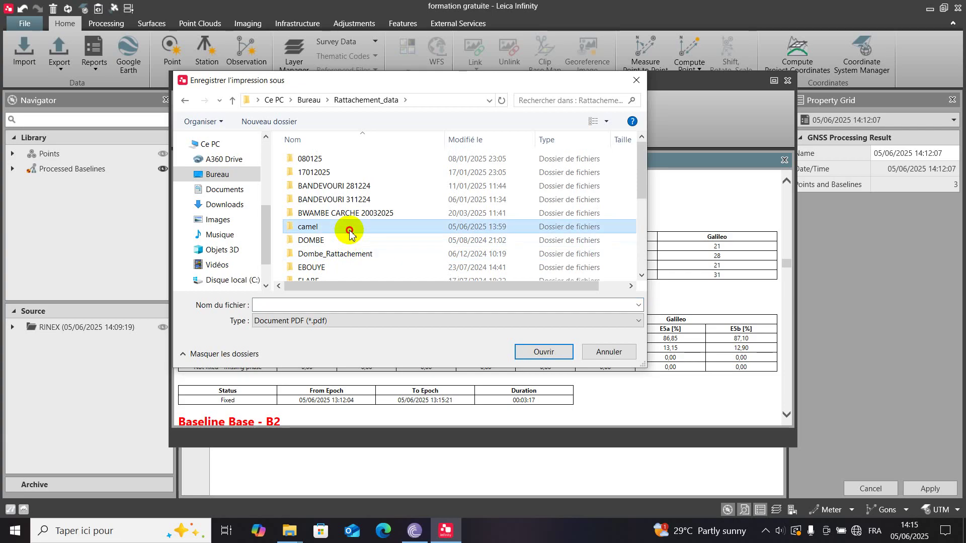
pyautogui.doubleClick(350, 232)
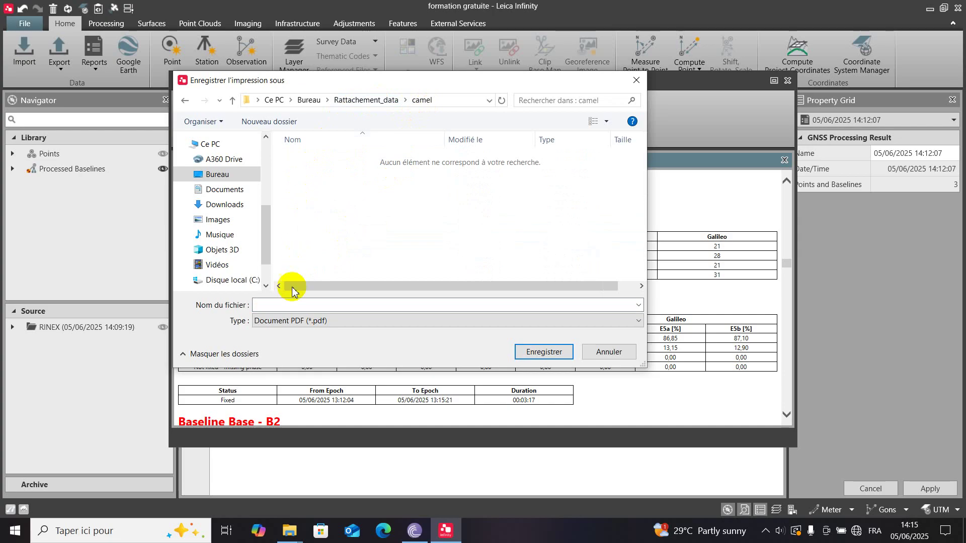
pyautogui.click(291, 304)
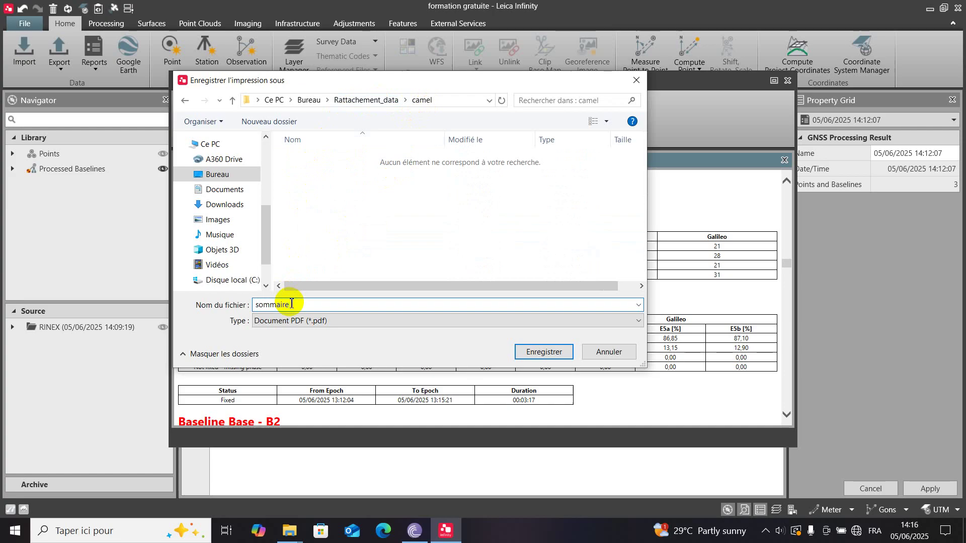
pyautogui.click(543, 351)
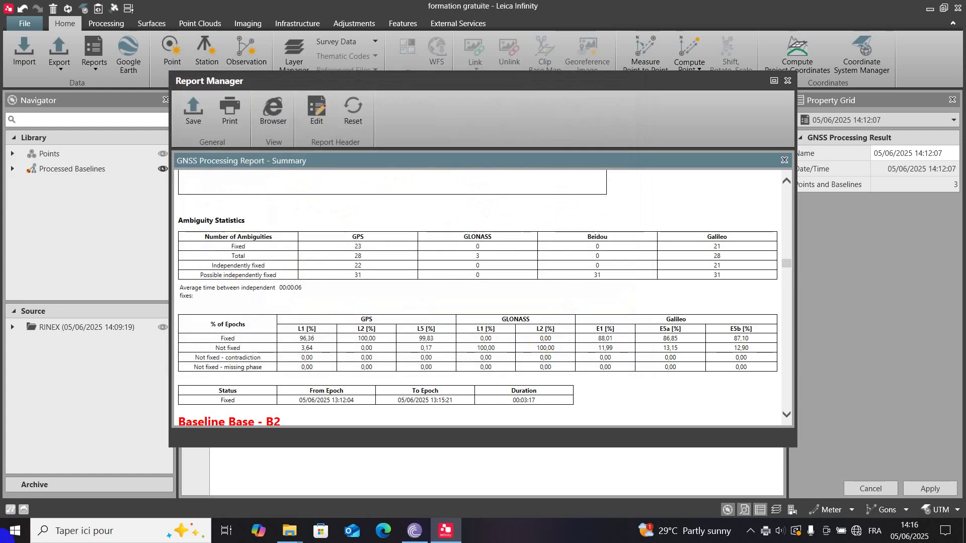
pyautogui.click(788, 85)
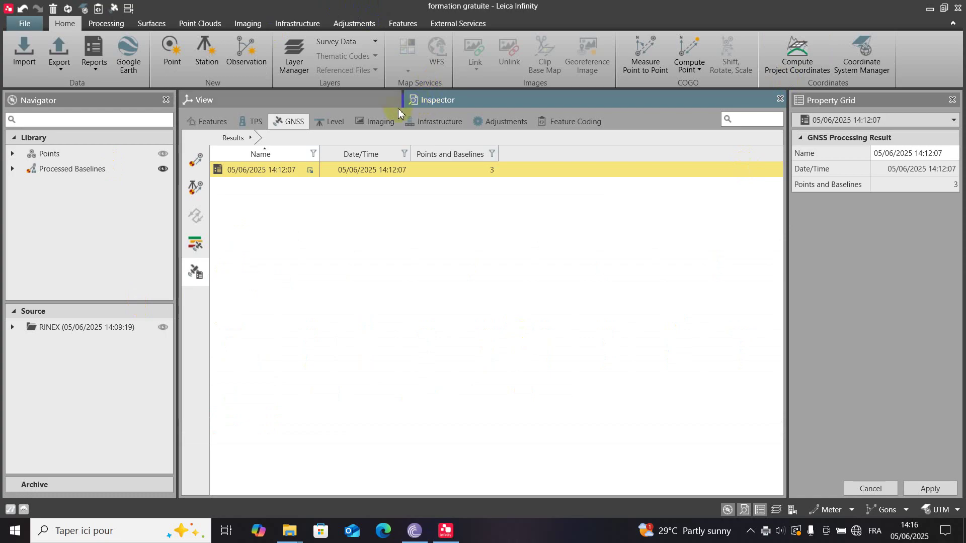
# - Show the baseline network in the graphic view, framed so that Base, B1, B2 and B3 fill it
pyautogui.click(346, 104)
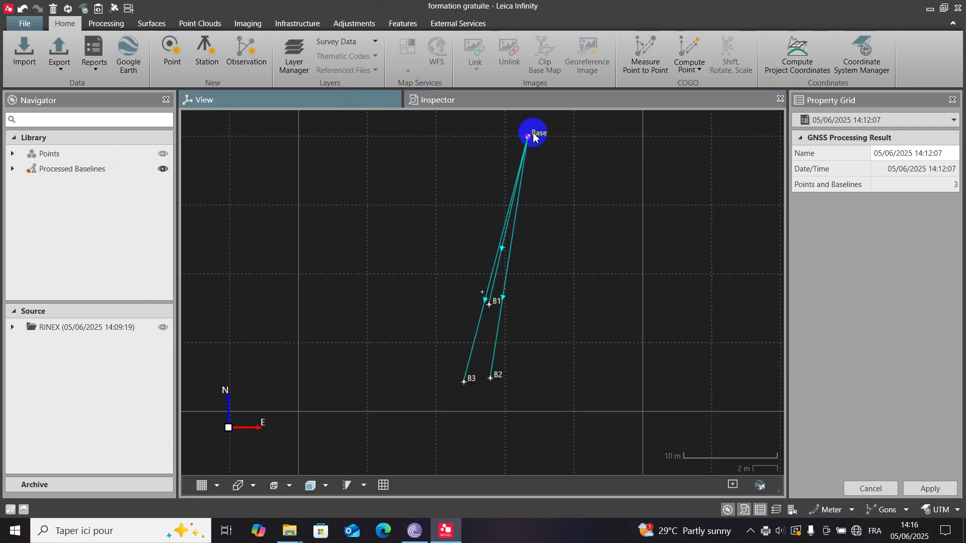
pyautogui.moveTo(537, 146)
pyautogui.mouseDown()
pyautogui.moveTo(523, 179)
pyautogui.moveTo(545, 150)
pyautogui.mouseUp()
pyautogui.scroll(2, 521, 181)
pyautogui.scroll(-2, 520, 182)
pyautogui.scroll(2, 535, 174)
pyautogui.scroll(-1, 545, 151)
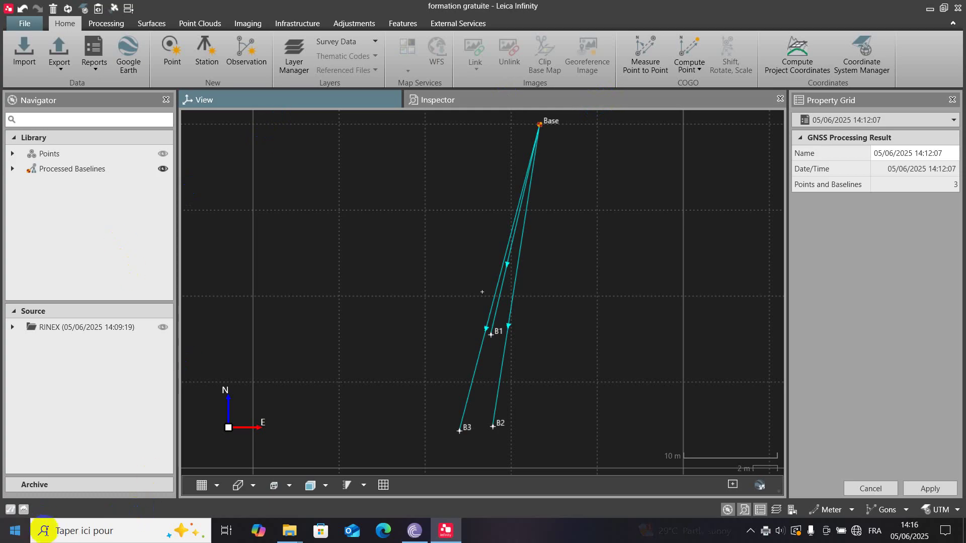
# - Switch to Capture d'écran et croquis and take a rectangular capture of the baseline network in the graphic view
pyautogui.click(63, 534)
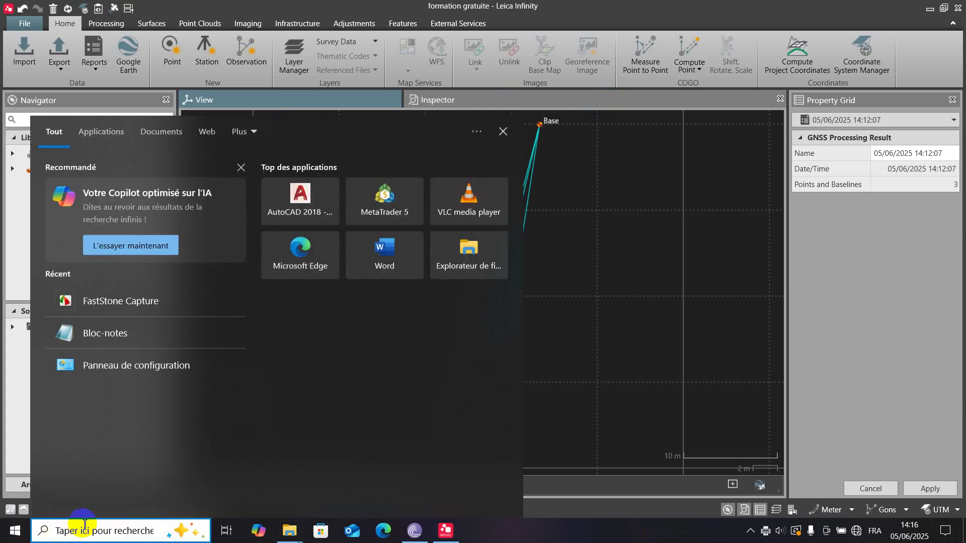
pyautogui.write('c')
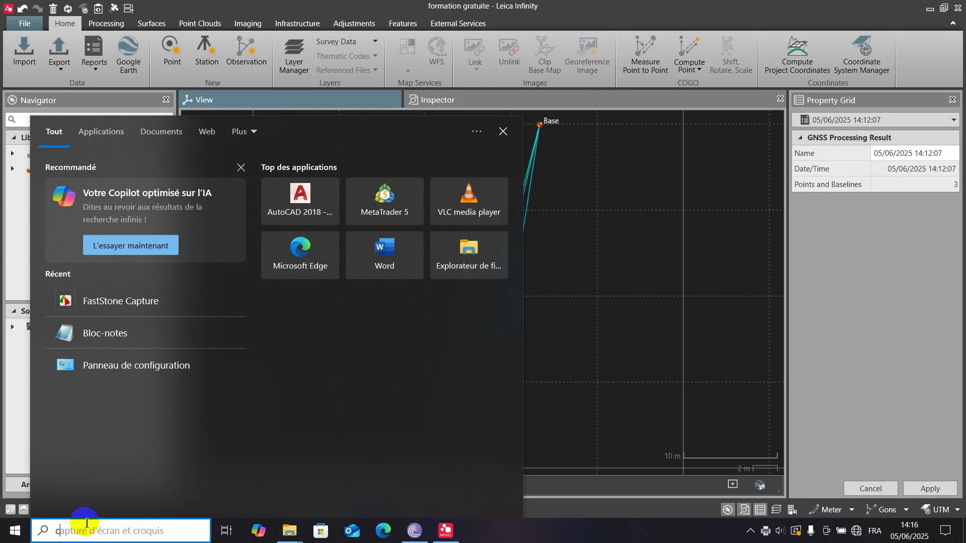
pyautogui.write('ap')
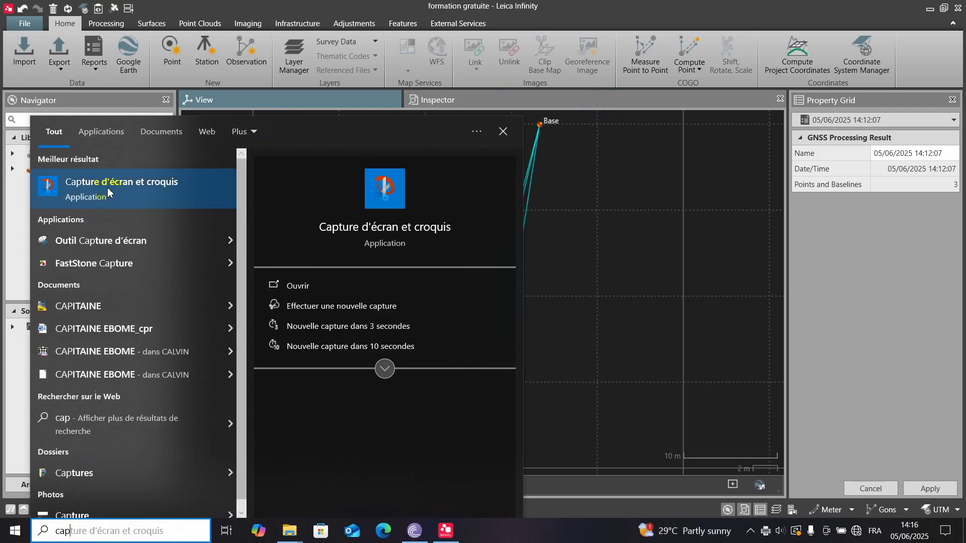
pyautogui.click(107, 187)
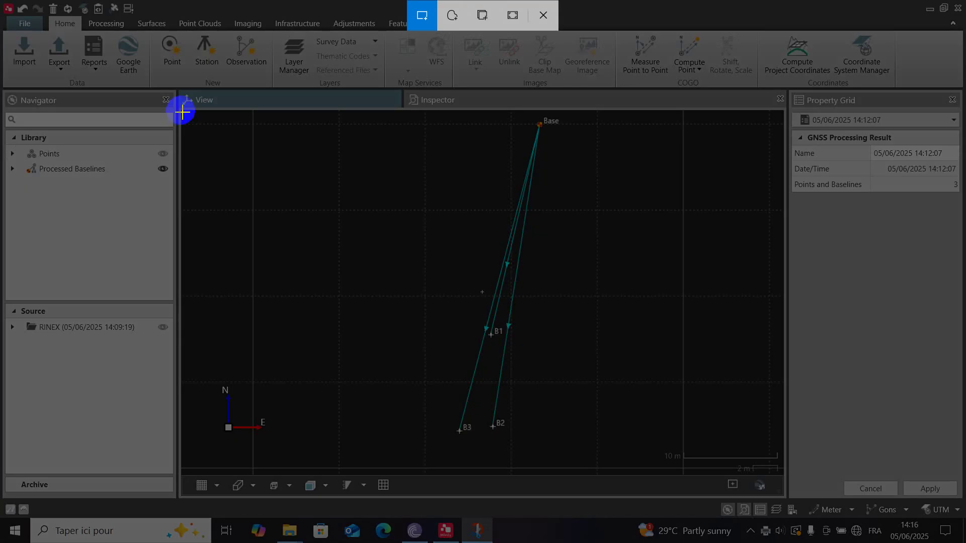
pyautogui.moveTo(183, 111); pyautogui.dragTo(783, 473)
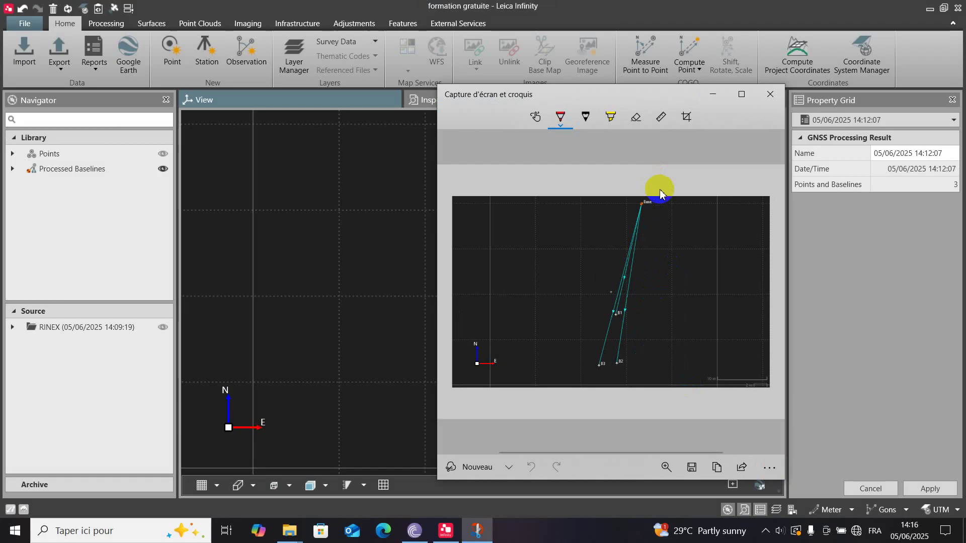
# - Save the capture as a PNG named graphe in the camel folder of Rattachement_data and close the capture tool
pyautogui.click(693, 472)
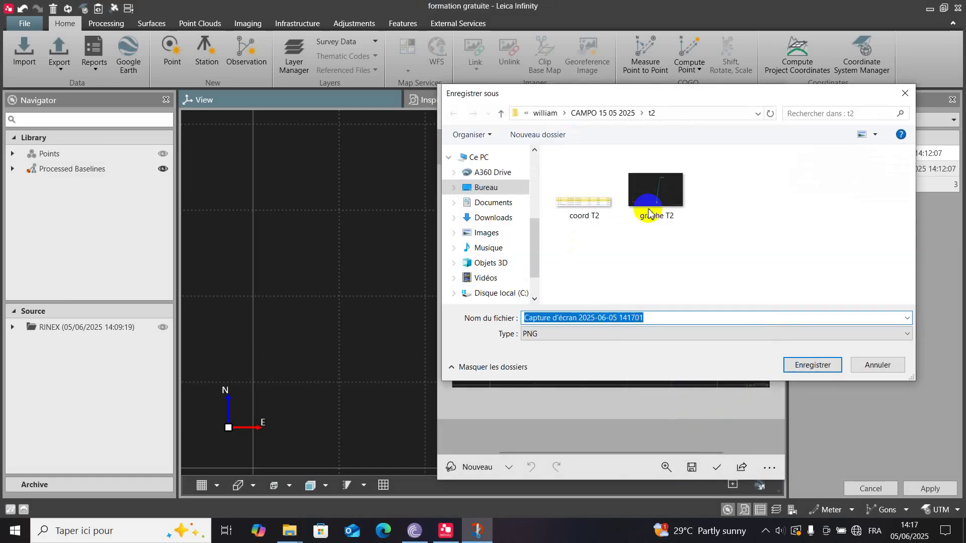
pyautogui.click(526, 115)
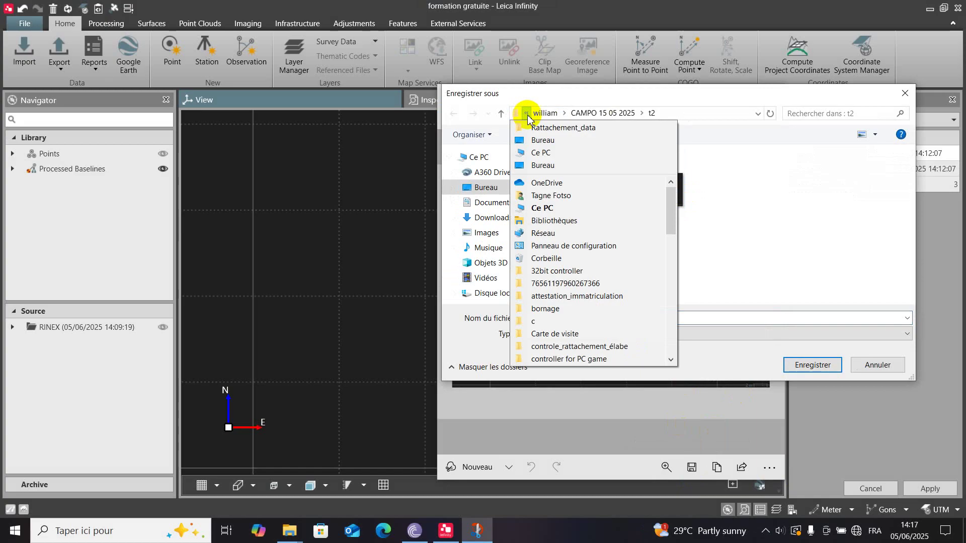
pyautogui.scroll(-5, 584, 332)
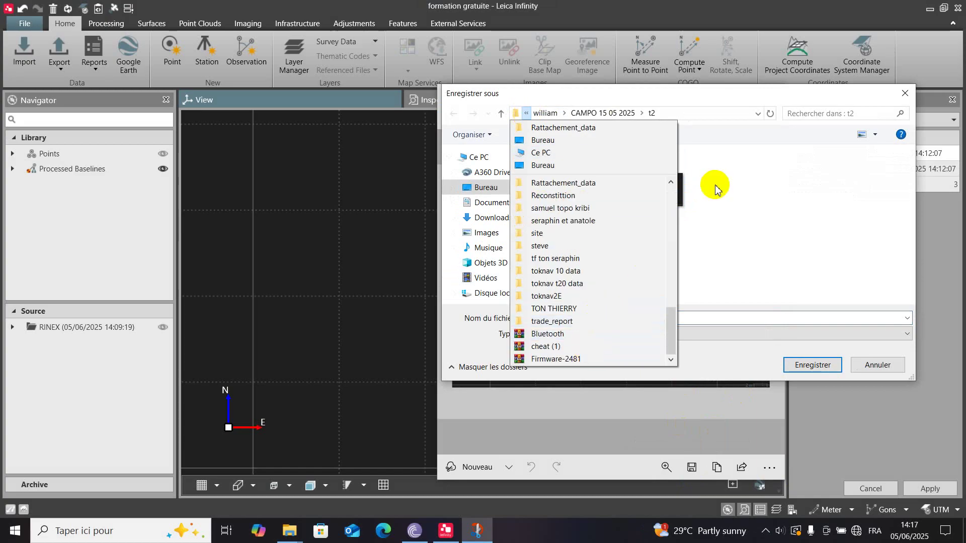
pyautogui.click(539, 101)
pyautogui.click(543, 114)
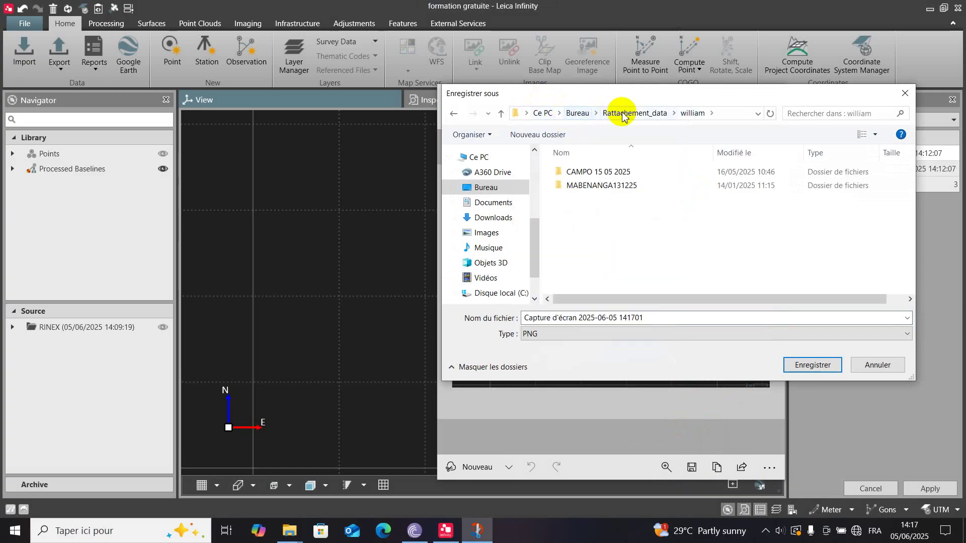
pyautogui.click(632, 113)
pyautogui.doubleClick(604, 237)
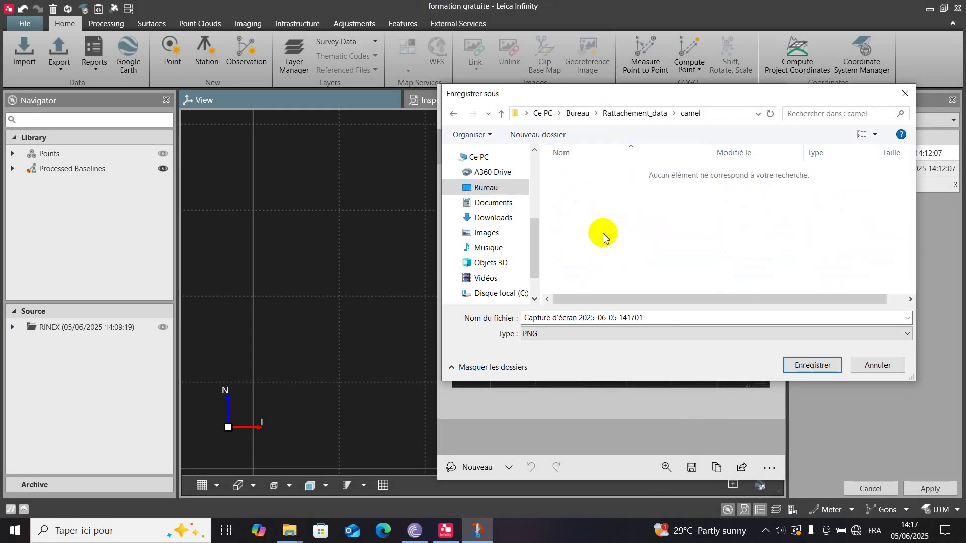
pyautogui.hotkey('ctrl', 'a')
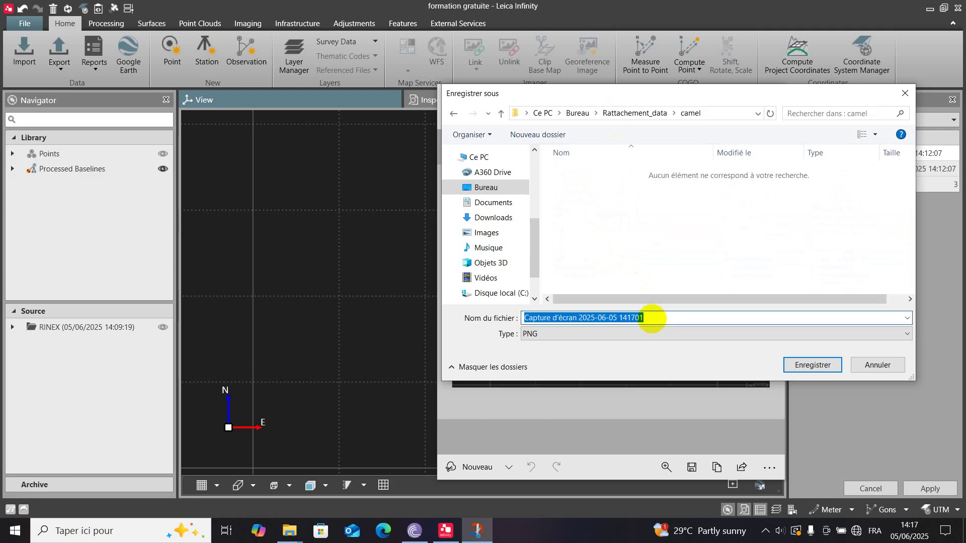
pyautogui.write('graphe')
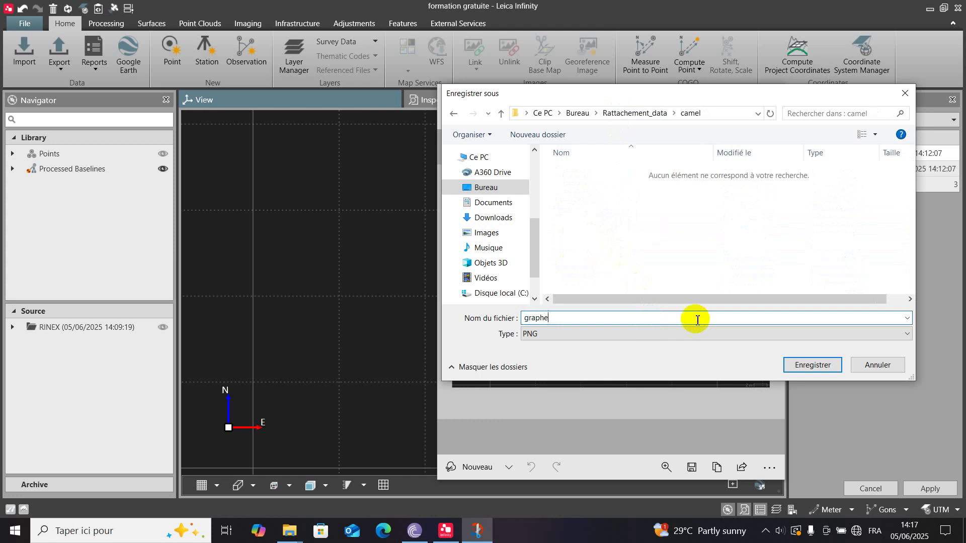
pyautogui.click(805, 365)
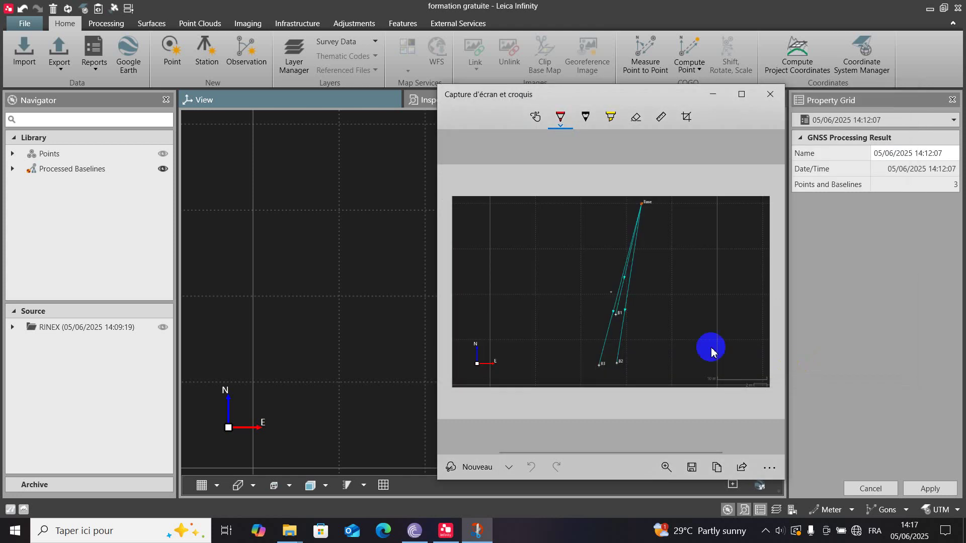
pyautogui.click(770, 94)
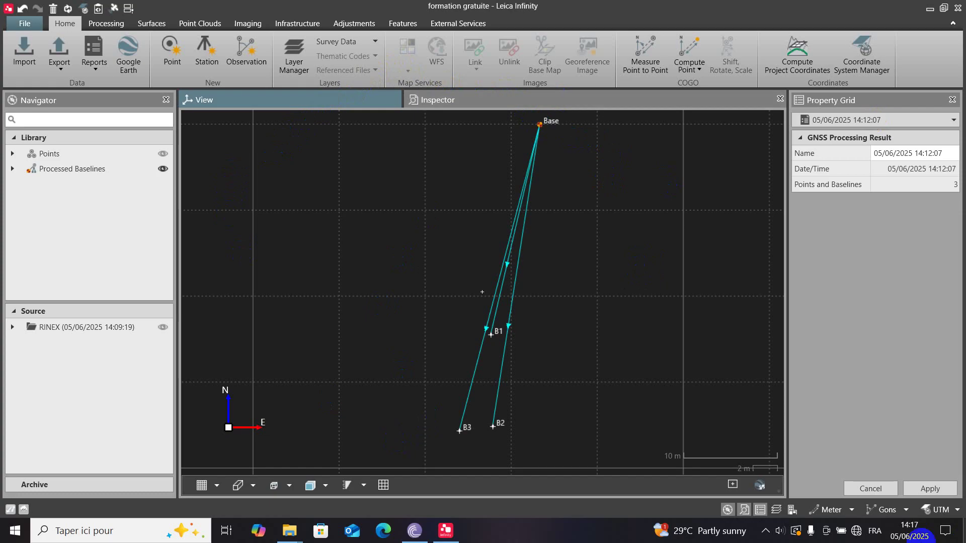
# - Close Leica Infinity and the logi folder window to return to the desktop
pyautogui.click(959, 13)
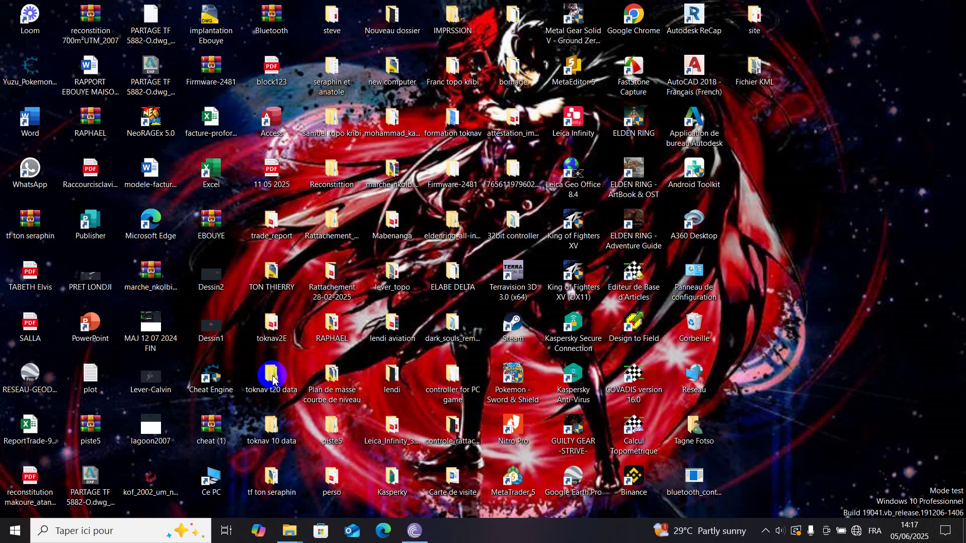
pyautogui.moveTo(292, 530)
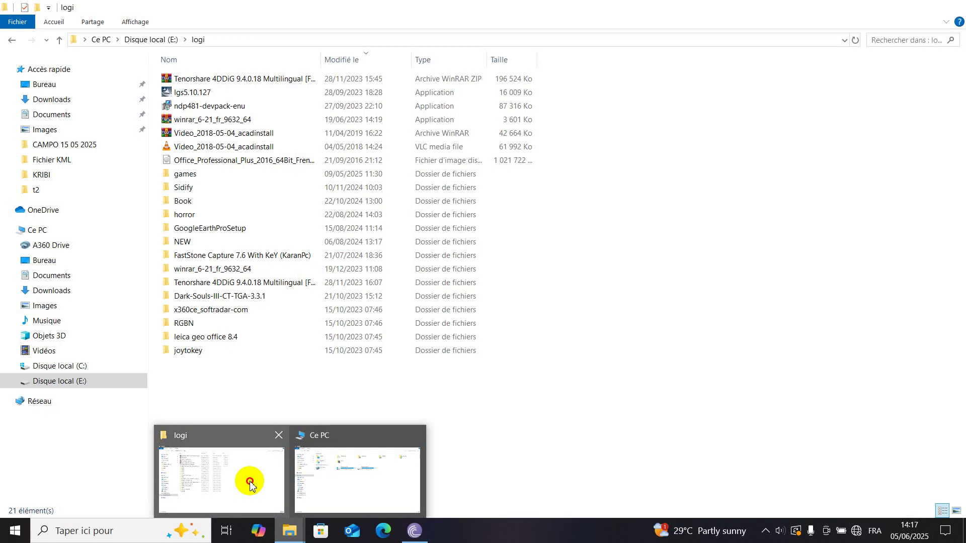
pyautogui.click(249, 482)
pyautogui.click(950, 7)
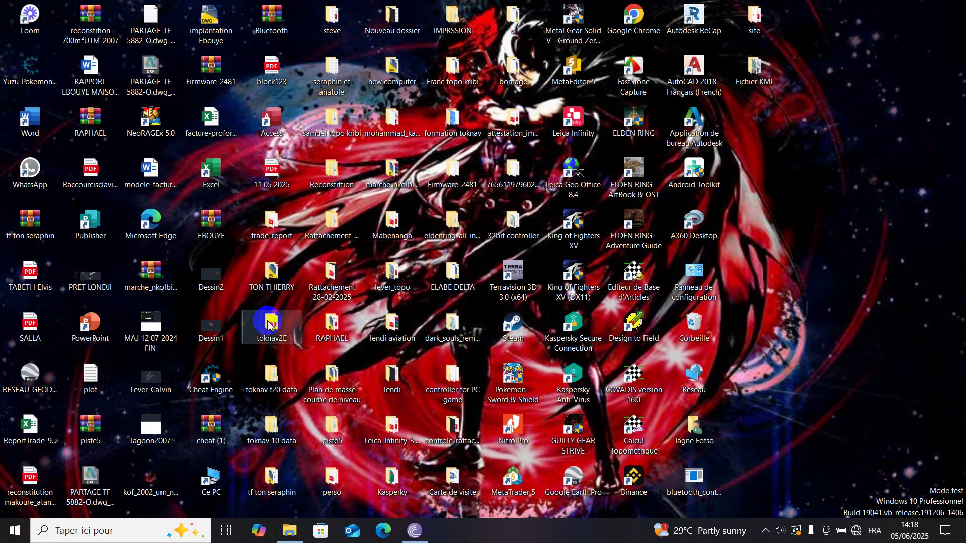
# - Open the Word document RAPPORT Bipaga terrain 2 from the bipaga terrain n°2 folder under Rattachement_data's 25042025 survey data
pyautogui.doubleClick(330, 228)
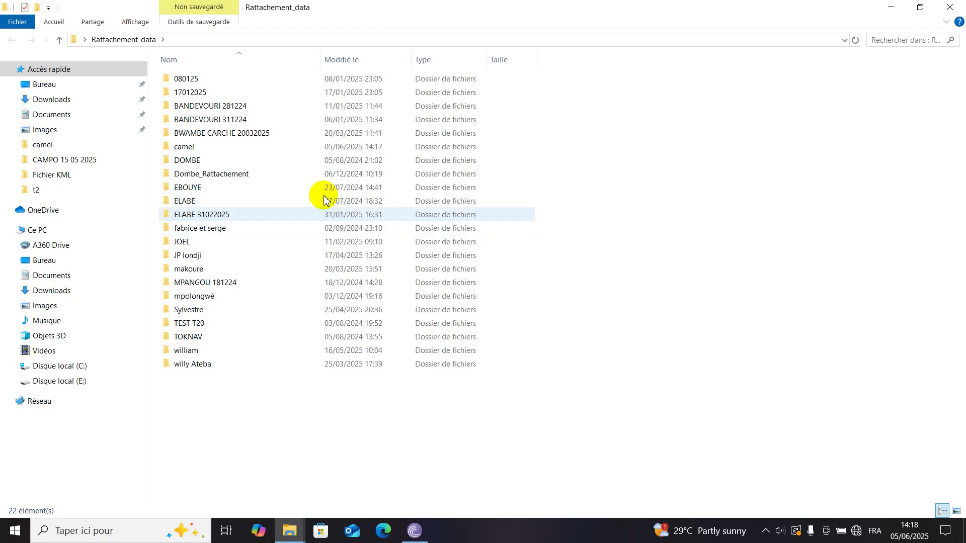
pyautogui.click(243, 316)
pyautogui.doubleClick(243, 316)
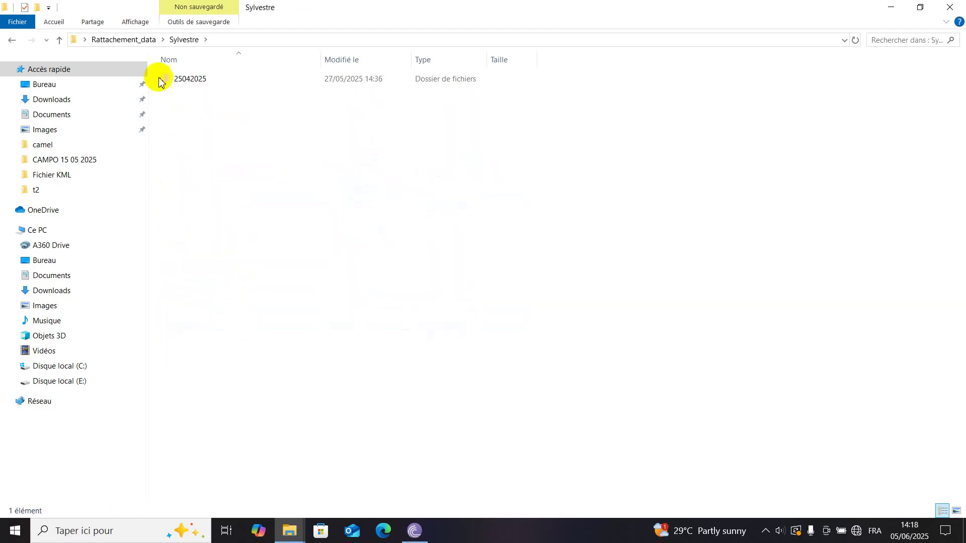
pyautogui.doubleClick(186, 84)
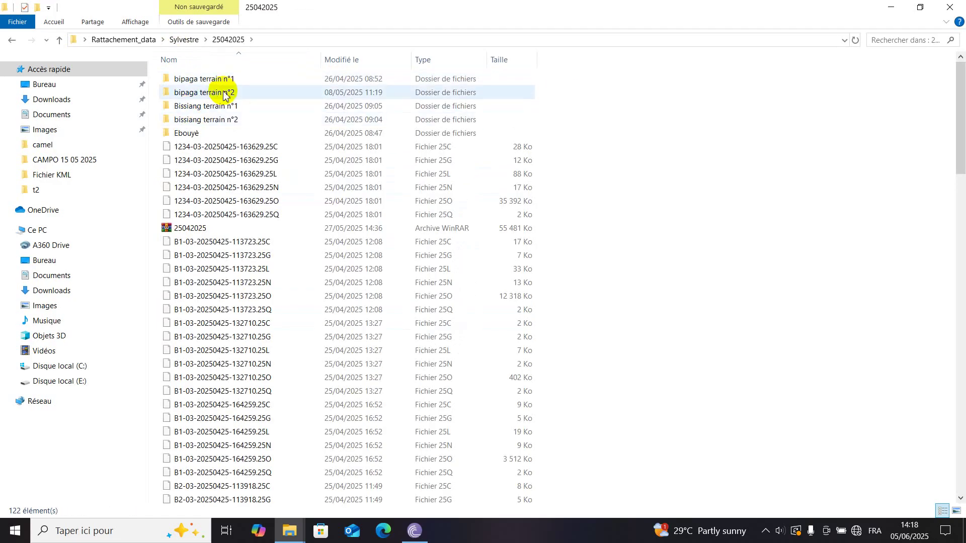
pyautogui.click(224, 93)
pyautogui.doubleClick(224, 93)
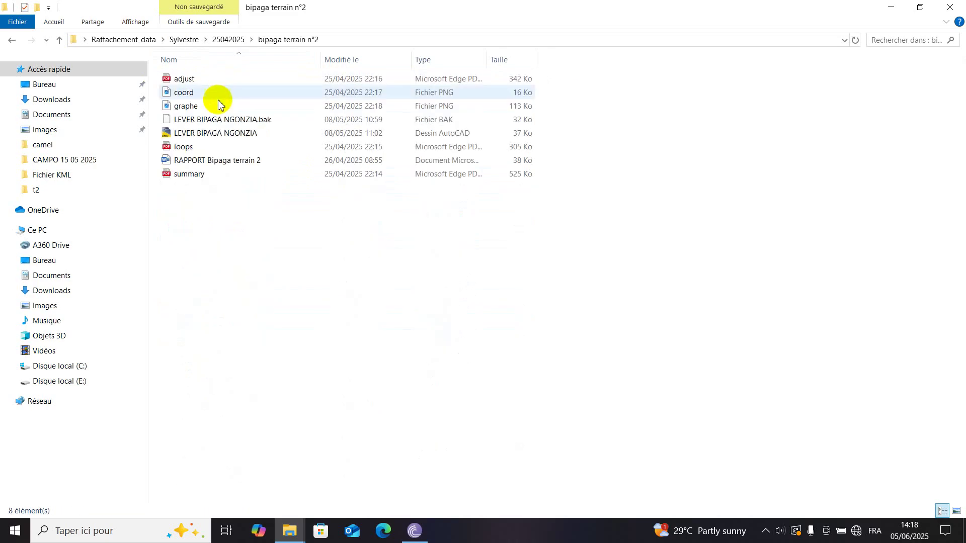
pyautogui.click(233, 162)
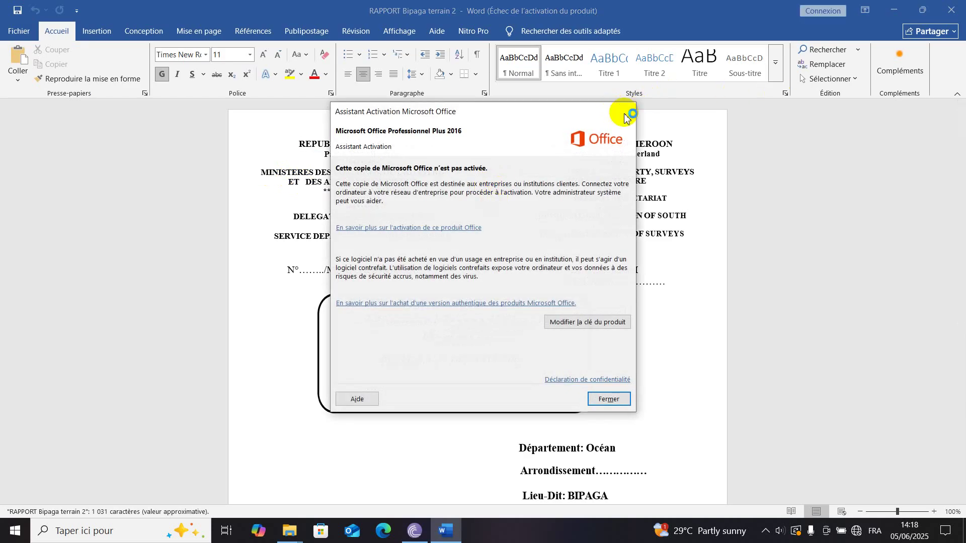
# - Dismiss the Office activation notice and review the report template from its bilingual header and title box down to the coordinates table
pyautogui.click(625, 118)
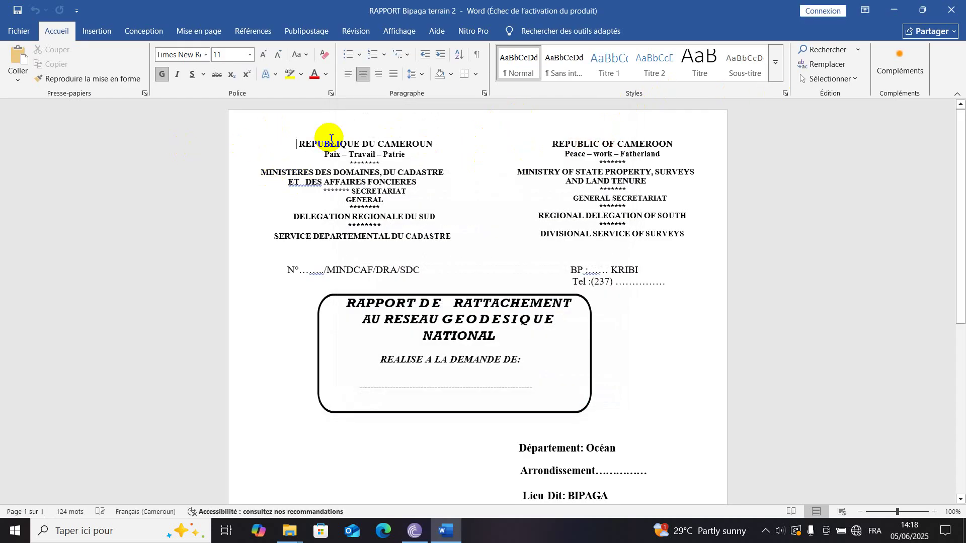
pyautogui.scroll(-5, 465, 176)
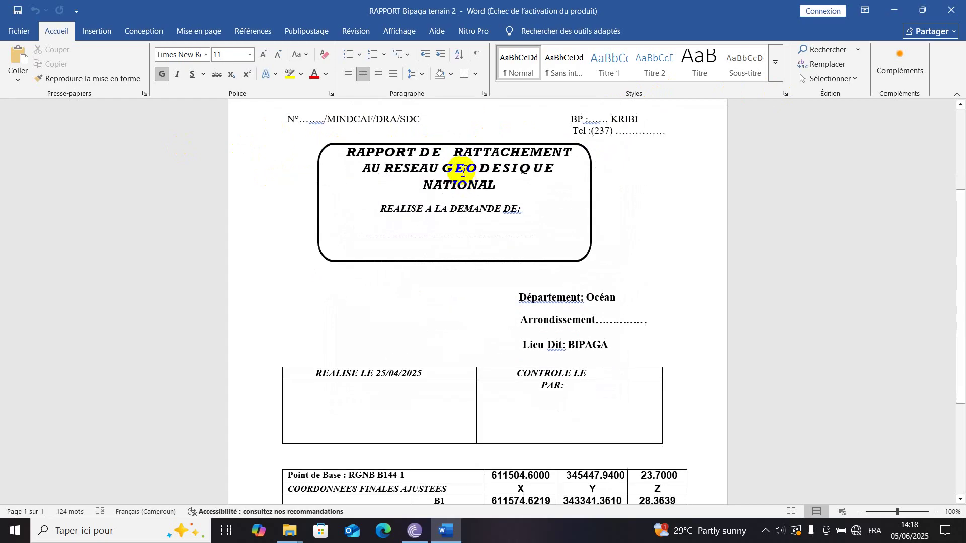
pyautogui.scroll(5, 463, 171)
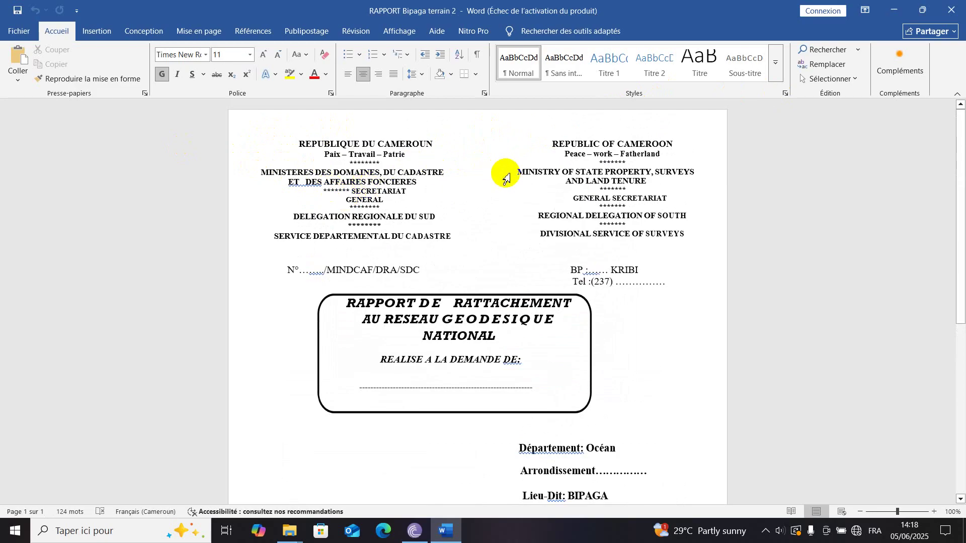
pyautogui.scroll(-3, 507, 179)
pyautogui.scroll(3, 504, 177)
pyautogui.scroll(-8, 505, 183)
pyautogui.scroll(8, 597, 234)
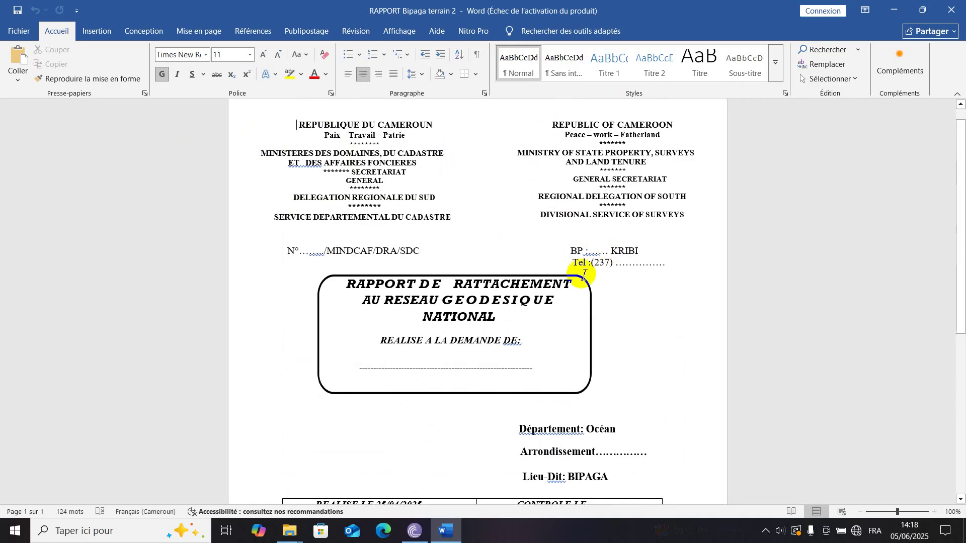
pyautogui.scroll(-5, 582, 285)
pyautogui.scroll(-5, 580, 292)
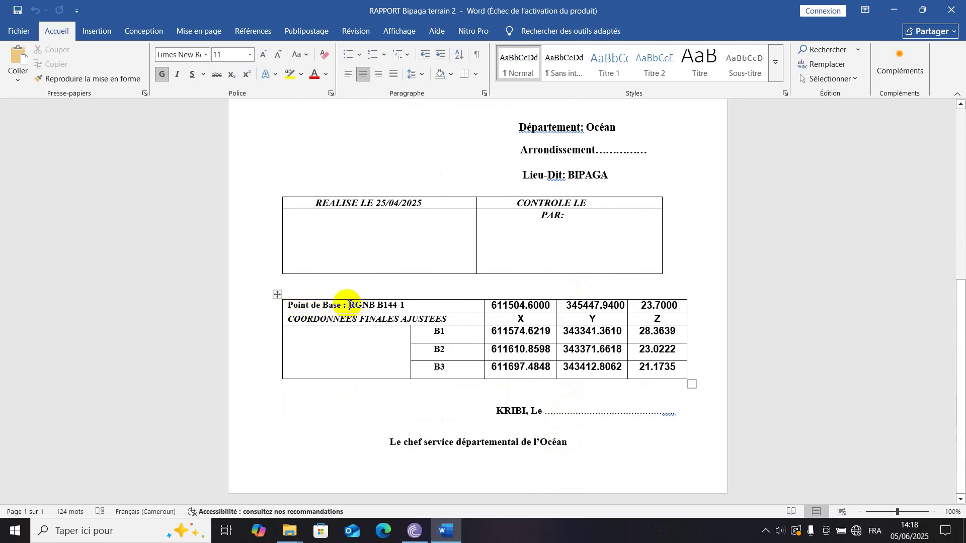
# - Examine the base point name RGNB B144-1 and its X, Y and Z coordinates in the report's table
pyautogui.moveTo(350, 305); pyautogui.dragTo(408, 306)
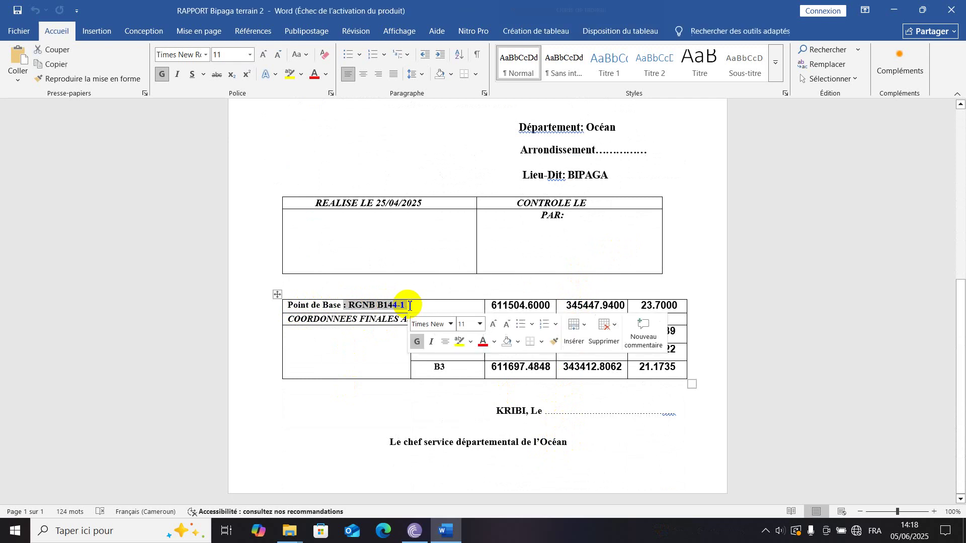
pyautogui.moveTo(514, 306); pyautogui.dragTo(529, 306)
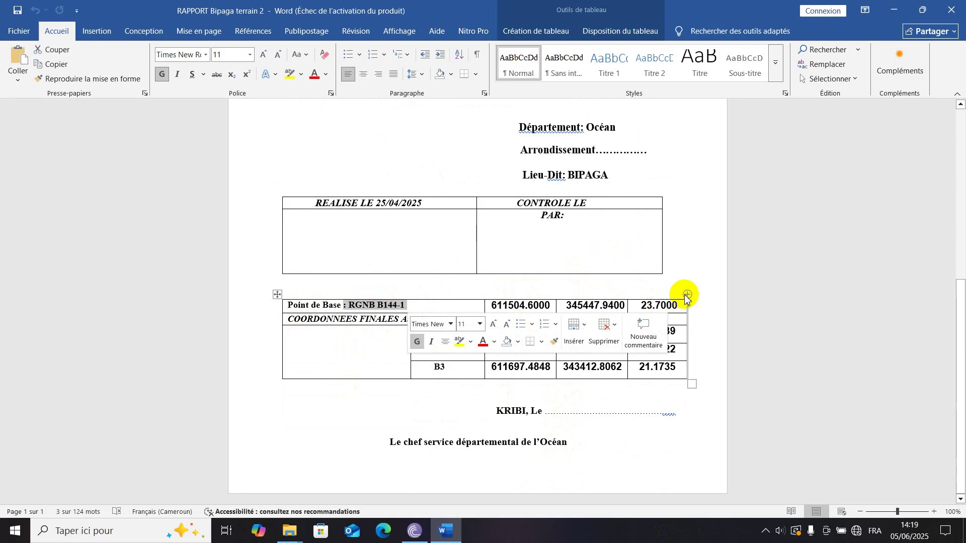
pyautogui.click(687, 248)
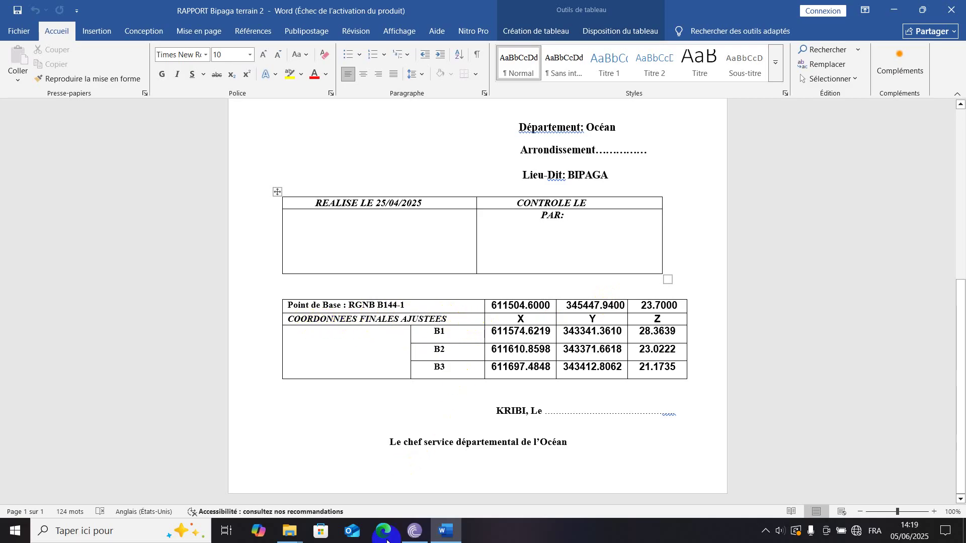
# - Switch to File Explorer and open the sommaire PDF from the camel folder in Rattachement_data
pyautogui.moveTo(291, 534)
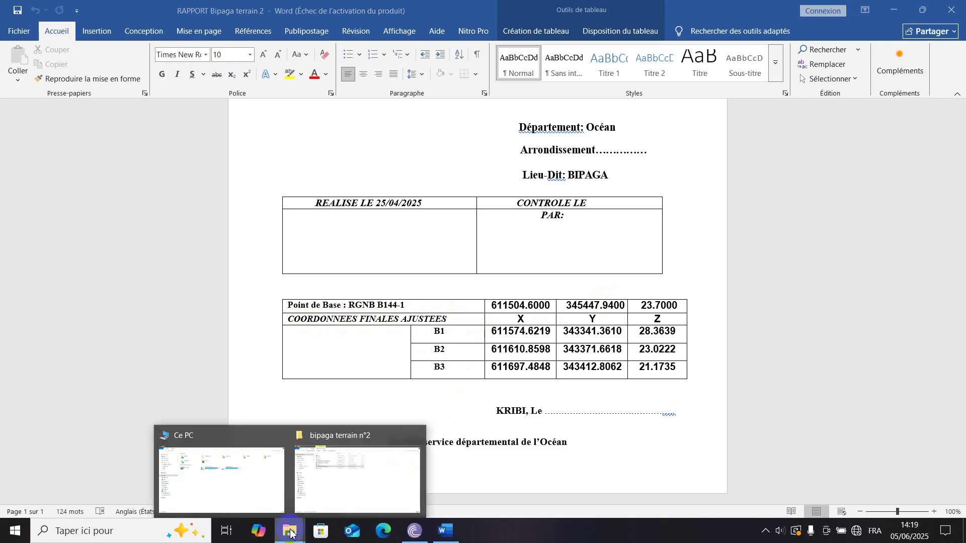
pyautogui.click(319, 468)
pyautogui.click(50, 40)
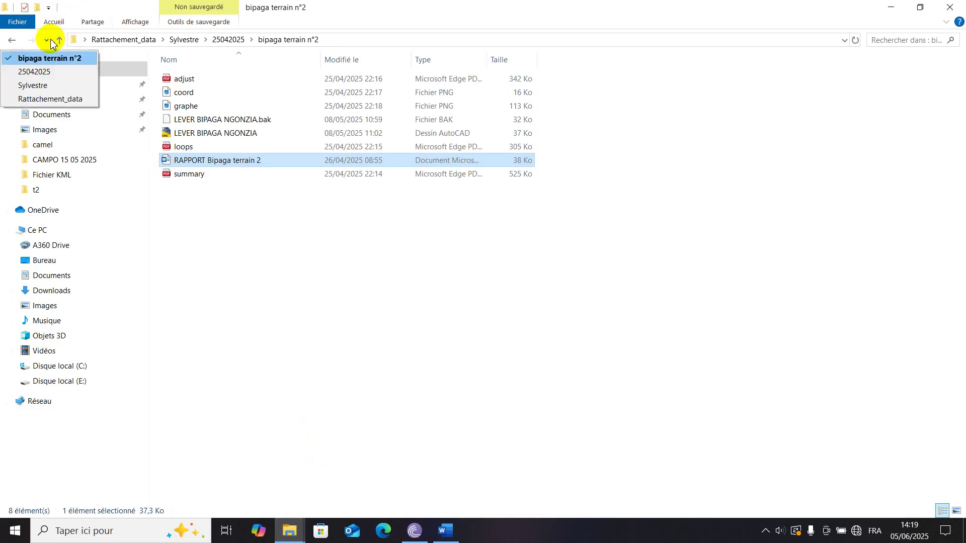
pyautogui.click(59, 41)
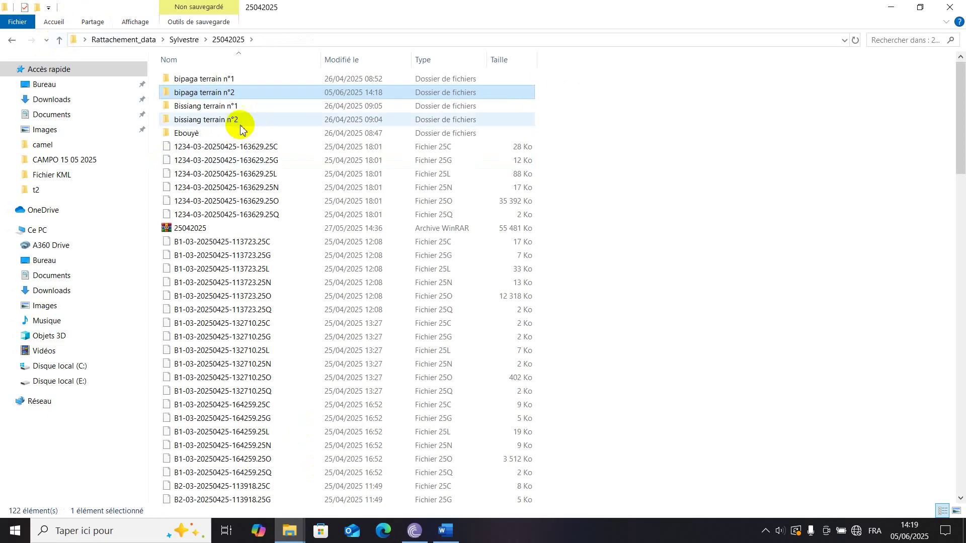
pyautogui.click(59, 44)
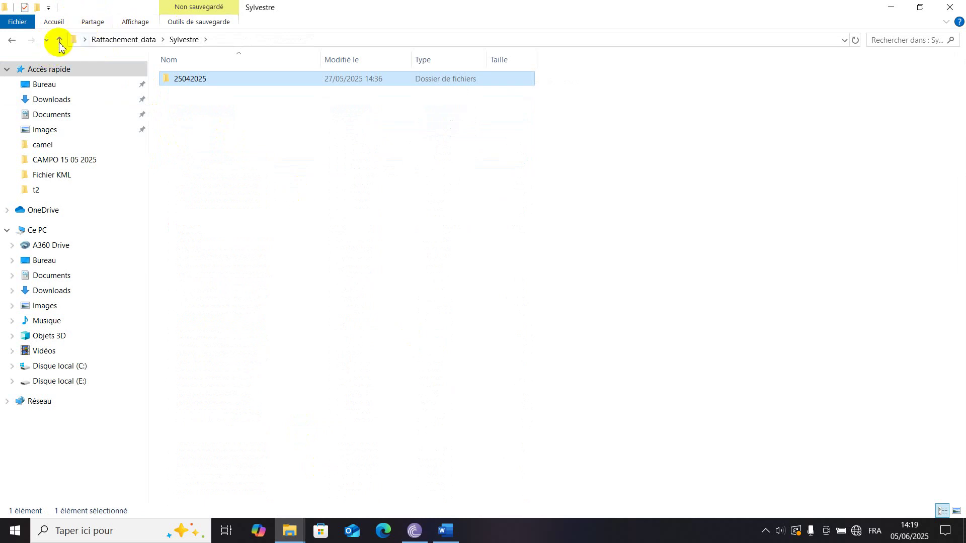
pyautogui.click(59, 43)
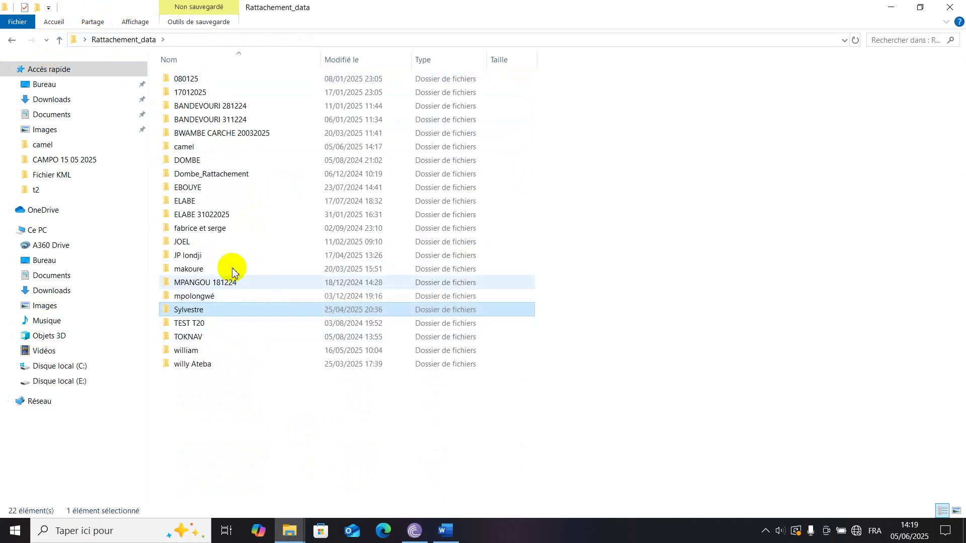
pyautogui.doubleClick(225, 151)
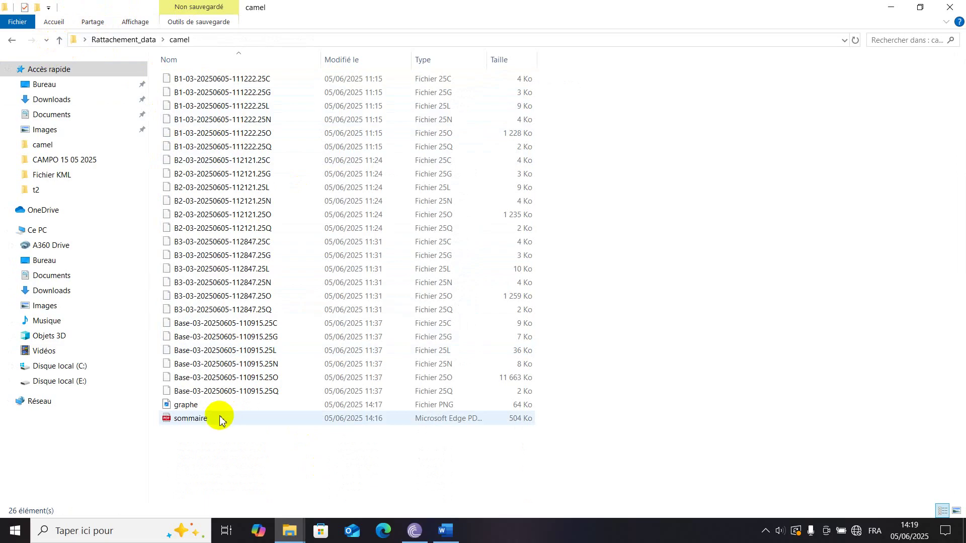
pyautogui.click(200, 426)
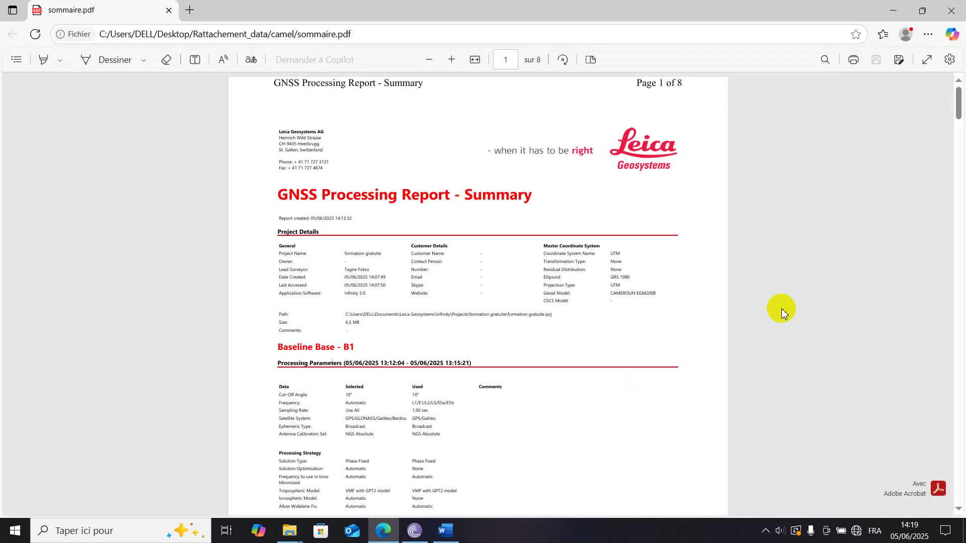
# - Examine rover B1's easting, northing and orthometric height in the Base - B1 baseline results of the summary report
pyautogui.scroll(-1, 663, 314)
pyautogui.scroll(-5, 663, 315)
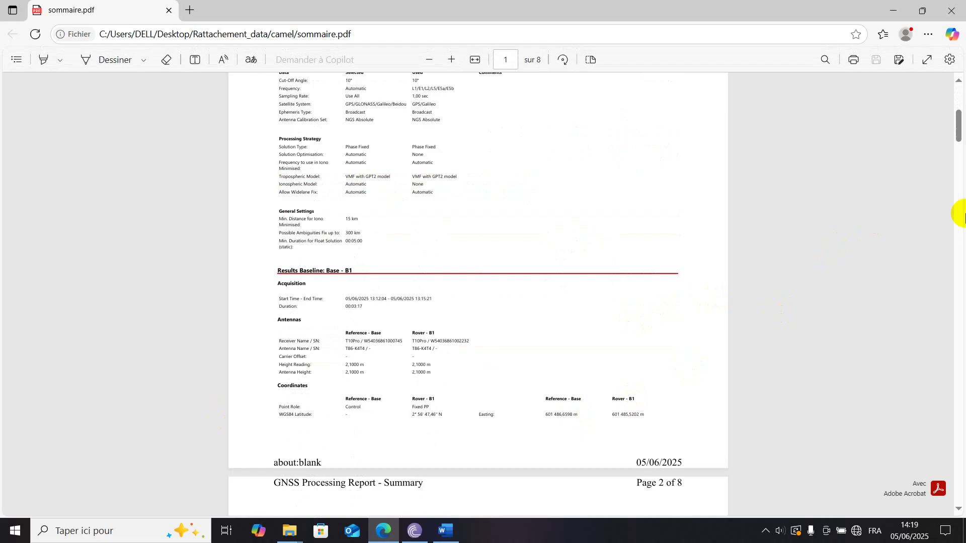
pyautogui.moveTo(957, 127); pyautogui.dragTo(963, 147)
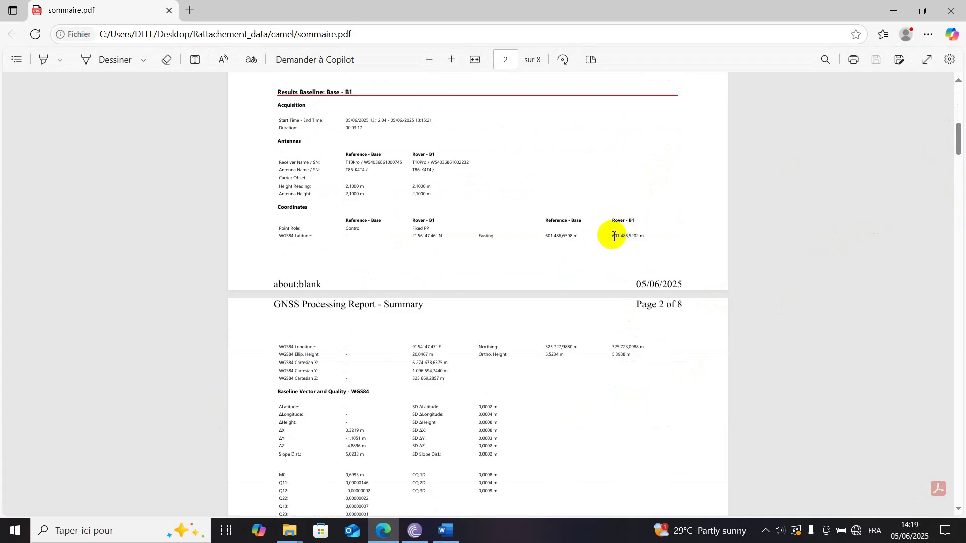
pyautogui.moveTo(614, 236); pyautogui.dragTo(645, 236)
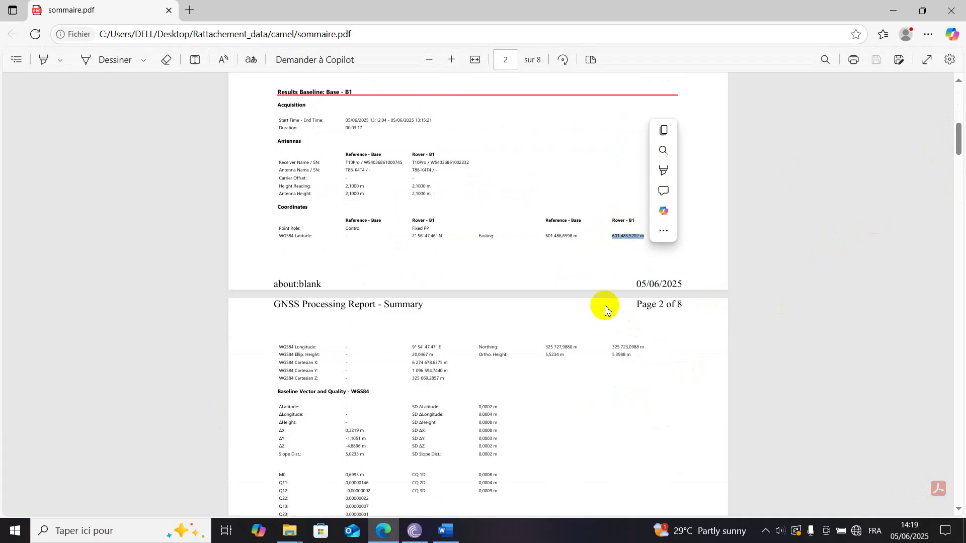
pyautogui.click(613, 352)
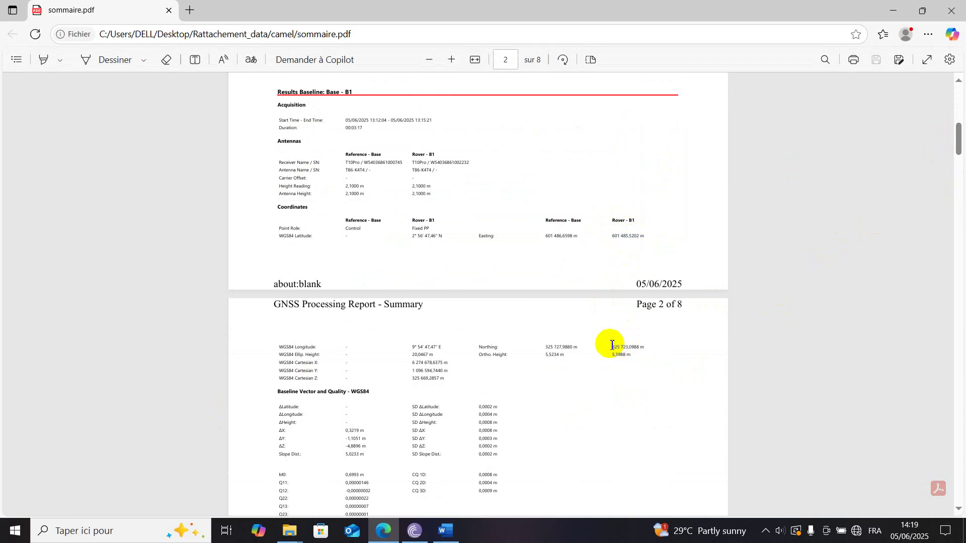
pyautogui.moveTo(643, 350); pyautogui.dragTo(635, 359)
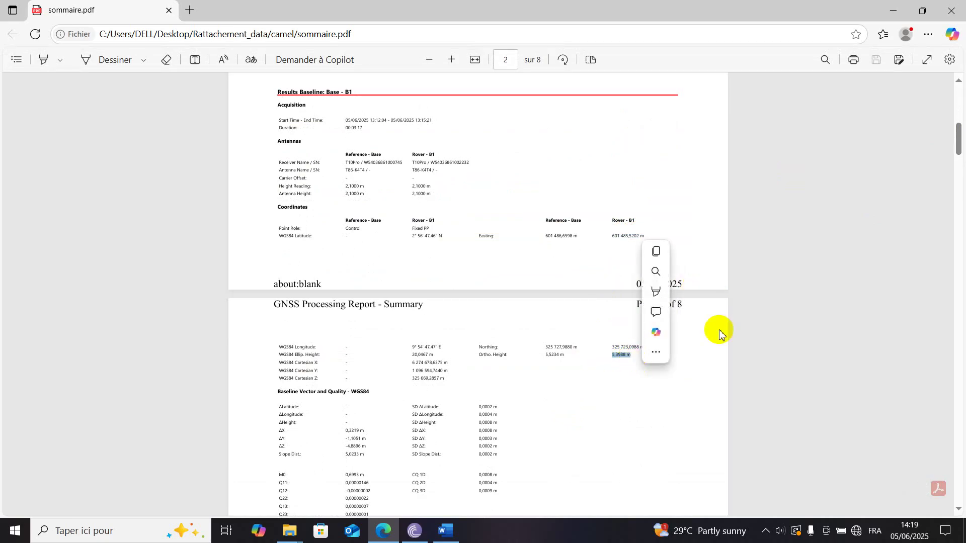
pyautogui.click(673, 459)
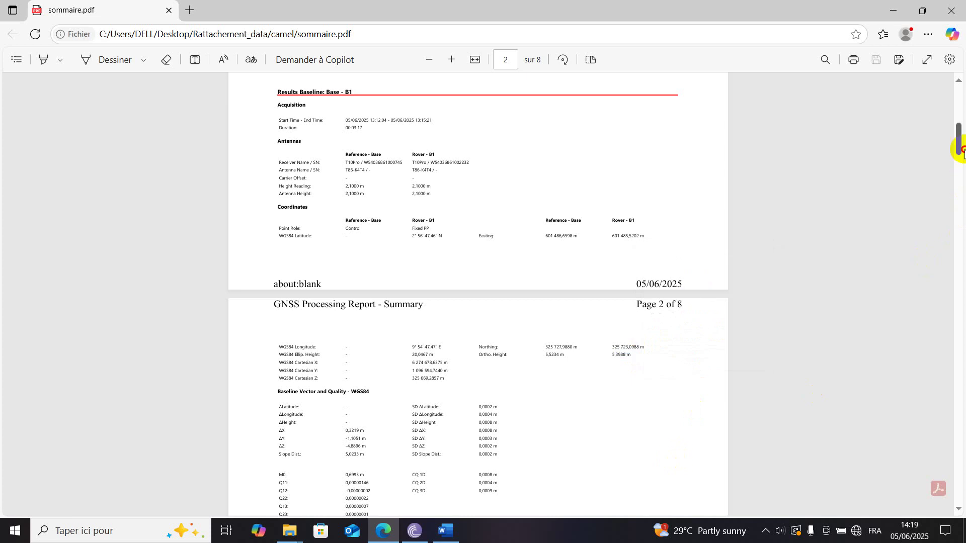
# - Examine rover B2's easting, northing and orthometric height in the coordinates section of the summary report
pyautogui.moveTo(962, 151); pyautogui.dragTo(962, 294)
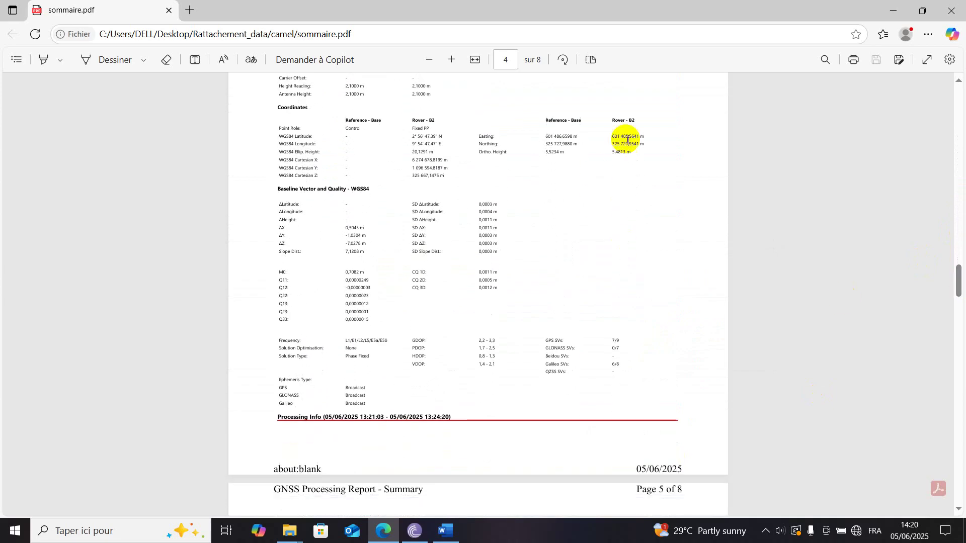
pyautogui.moveTo(613, 137); pyautogui.dragTo(649, 149)
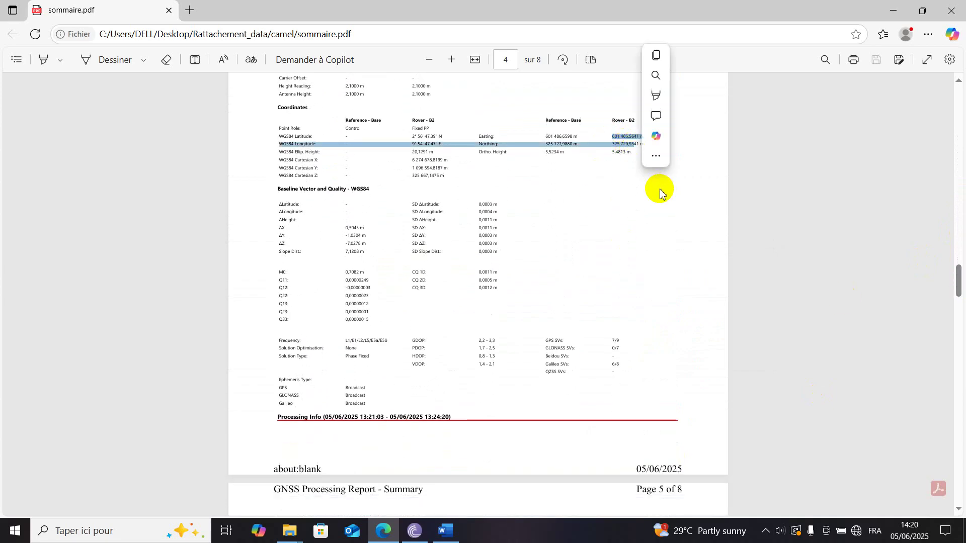
pyautogui.click(635, 168)
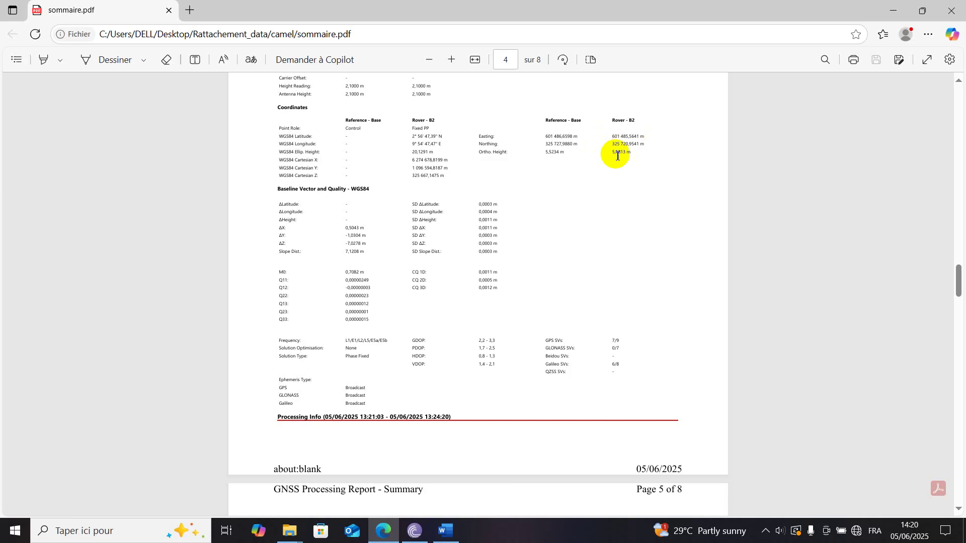
# - Examine rover B3's coordinates and the DOP chart and ambiguity statistics ending the summary report, and minimize the PDF window
pyautogui.moveTo(959, 277); pyautogui.dragTo(960, 411)
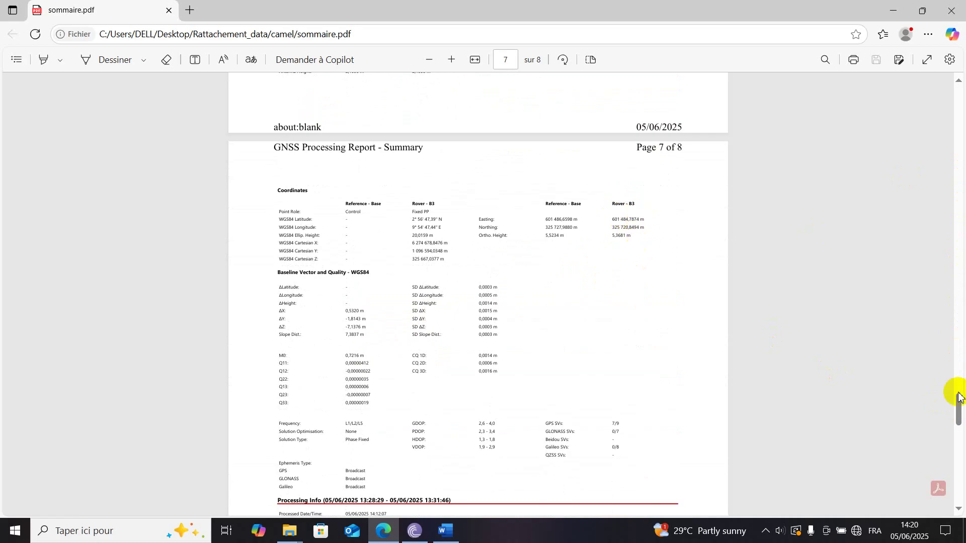
pyautogui.moveTo(960, 415); pyautogui.dragTo(957, 482)
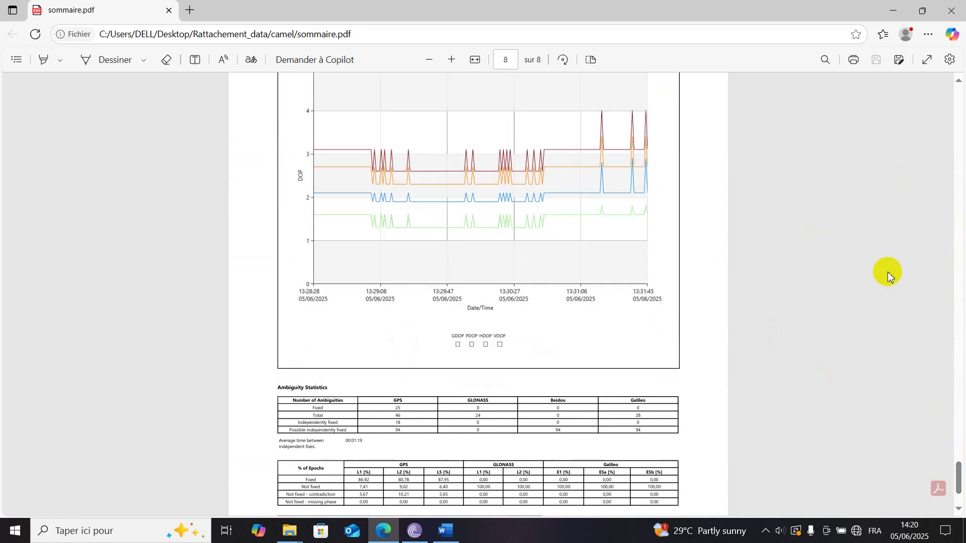
pyautogui.click(893, 9)
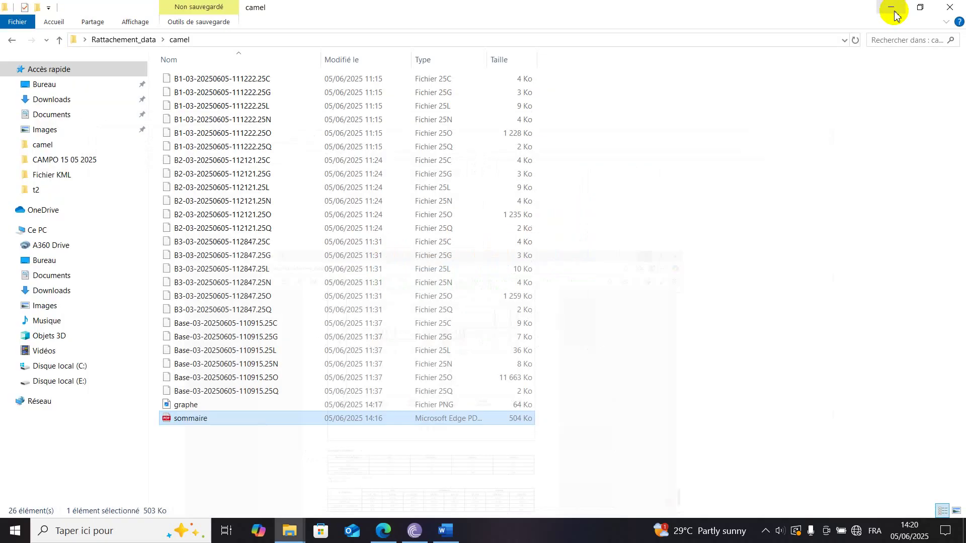
# - Switch back to the RAPPORT Bipaga terrain 2 document in Word and review its header, title box, location lines and coordinates table
pyautogui.click(442, 534)
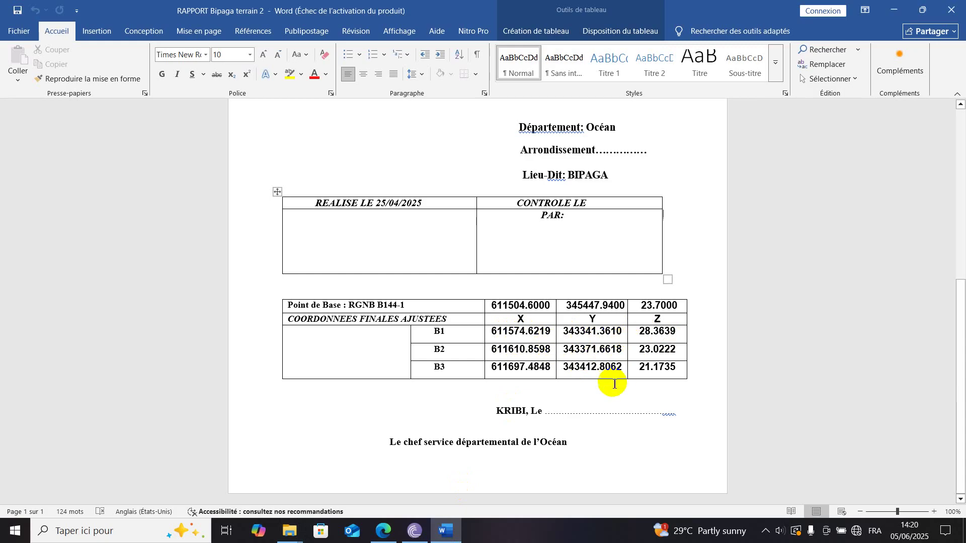
pyautogui.scroll(3, 532, 344)
pyautogui.scroll(7, 530, 341)
pyautogui.scroll(-10, 536, 341)
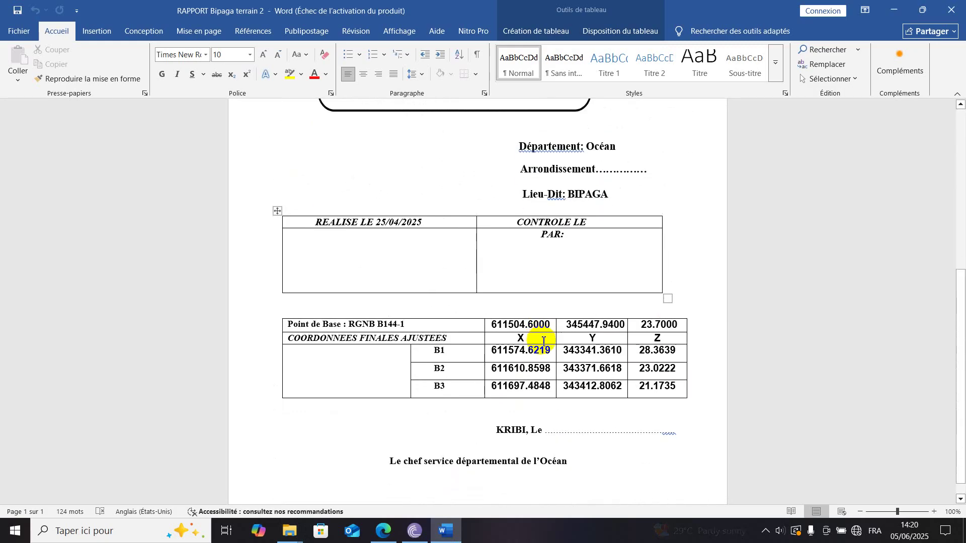
pyautogui.scroll(10, 483, 141)
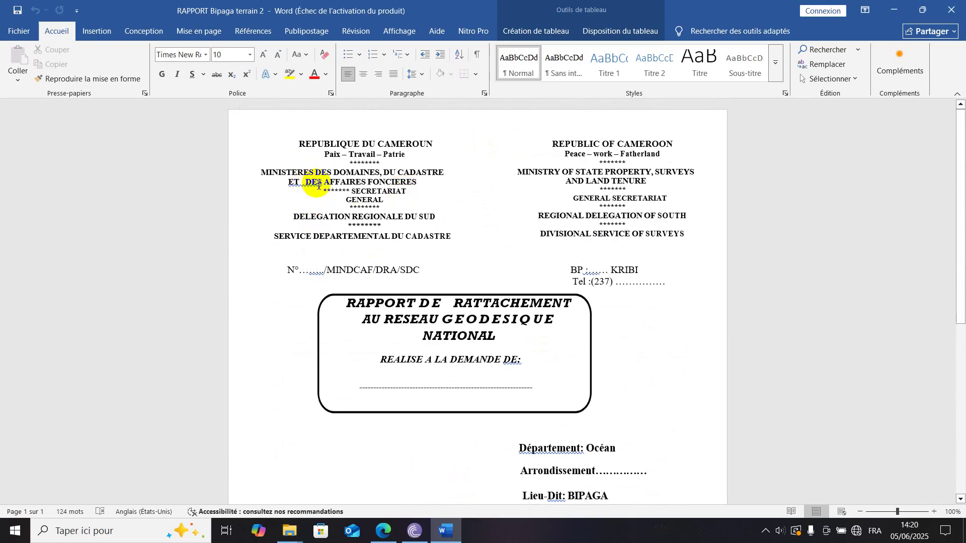
pyautogui.scroll(-7, 606, 285)
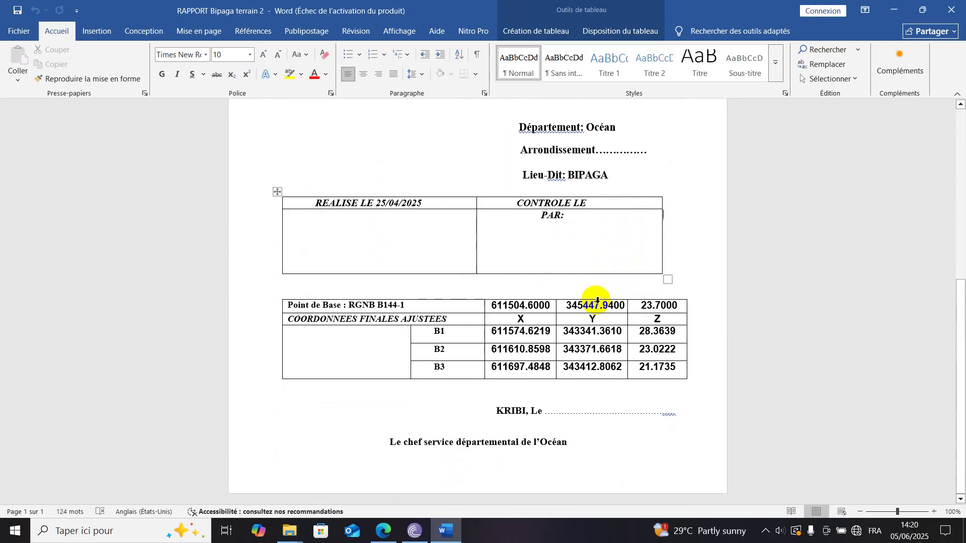
pyautogui.scroll(6, 531, 317)
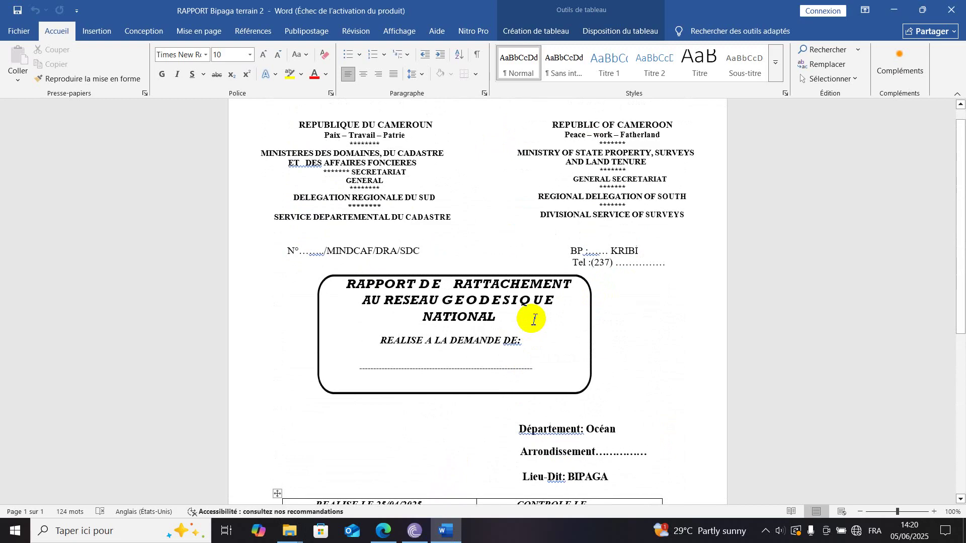
pyautogui.scroll(1, 535, 320)
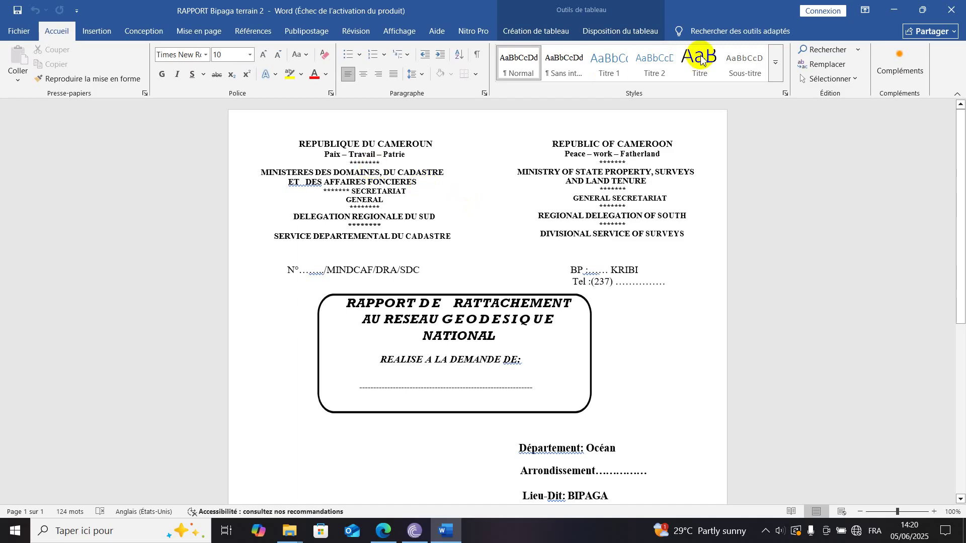
pyautogui.scroll(-5, 509, 254)
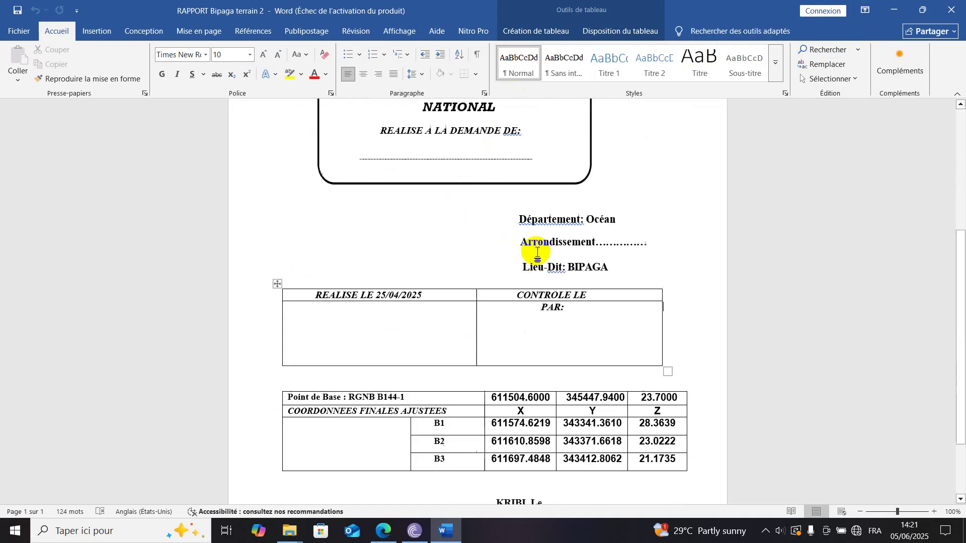
pyautogui.scroll(3, 742, 151)
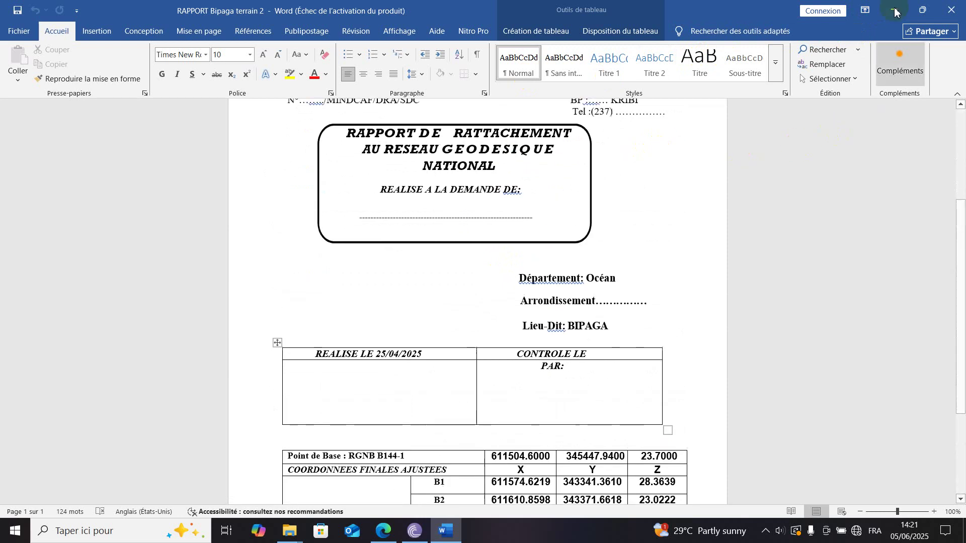
# - Close the RAPPORT Bipaga terrain 2 document
pyautogui.click(955, 8)
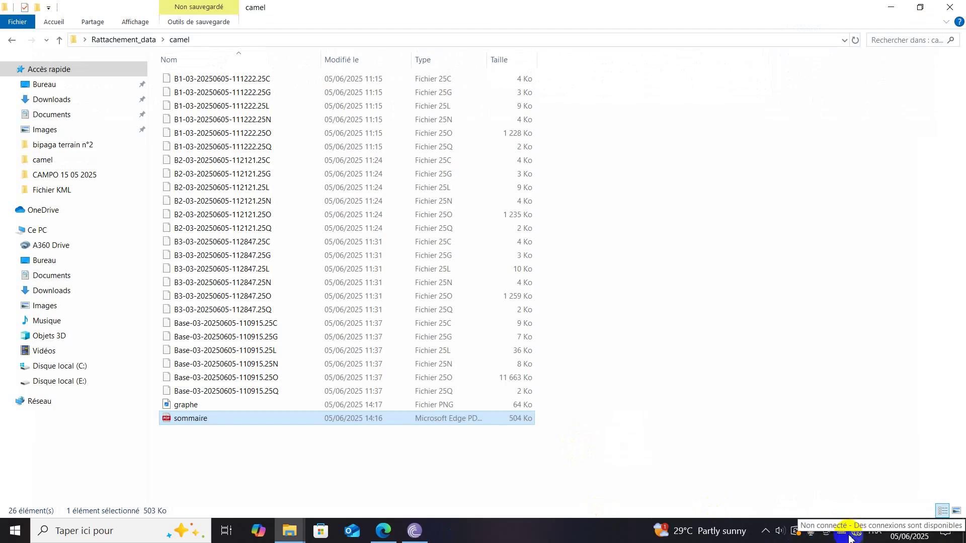
pyautogui.click(76, 530)
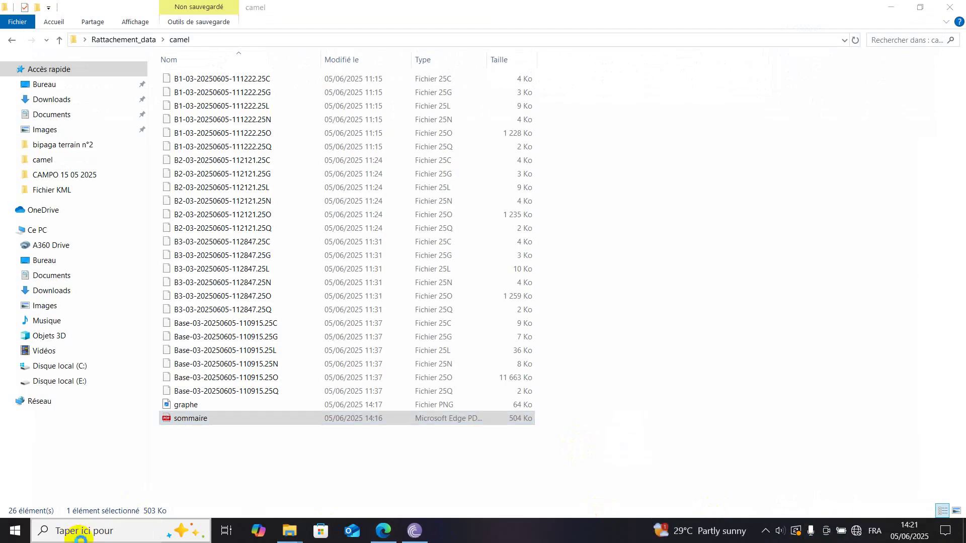
pyautogui.click(96, 314)
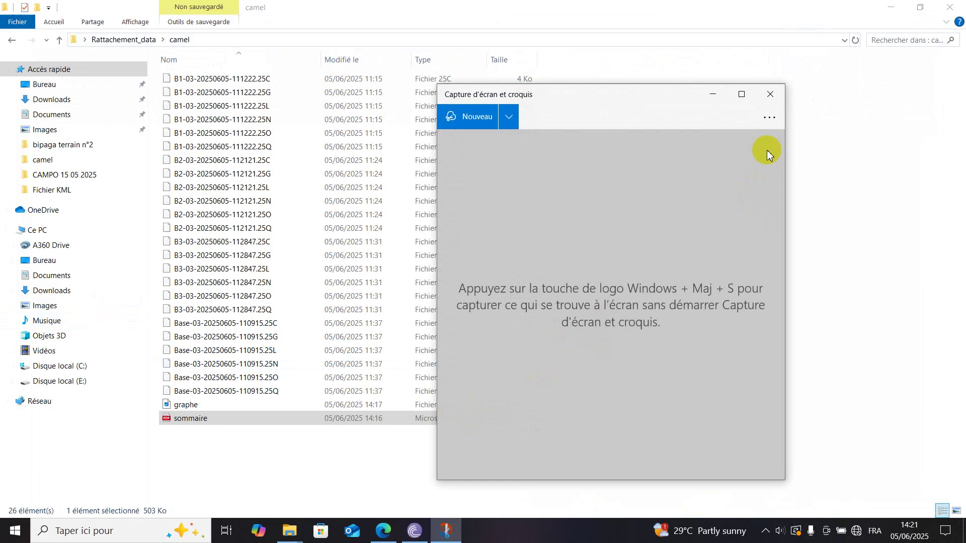
pyautogui.click(770, 94)
# - Search the installed applications for FastStone Capture
pyautogui.click(3, 534)
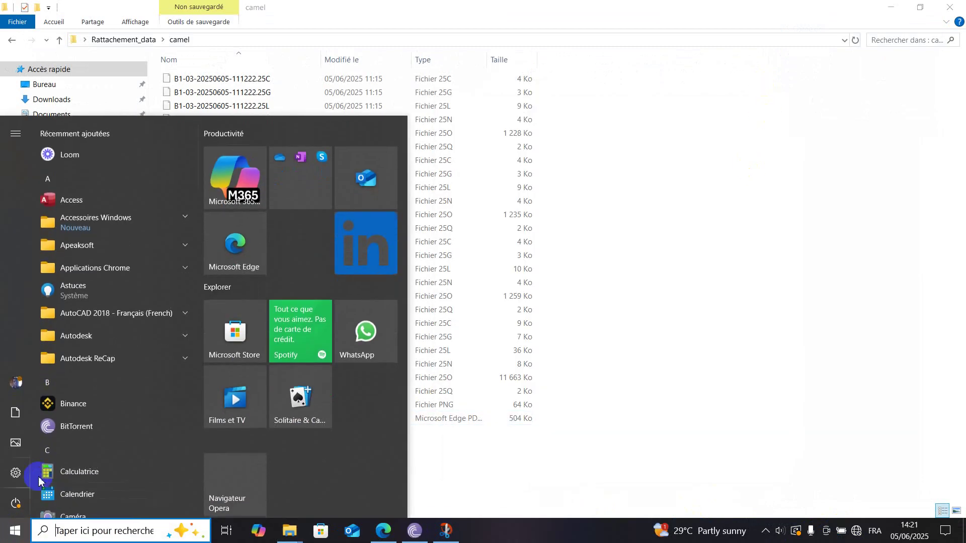
pyautogui.scroll(-10, 78, 417)
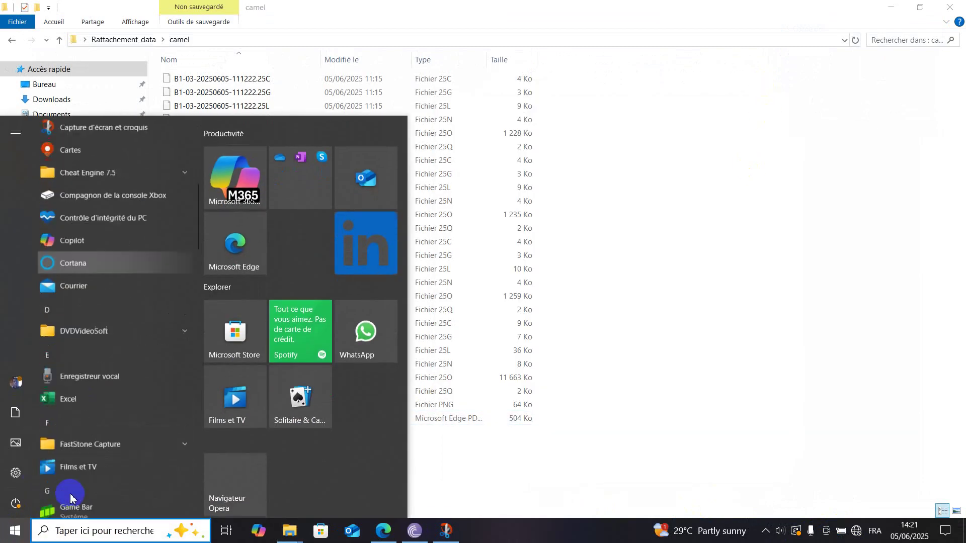
pyautogui.write('fas')
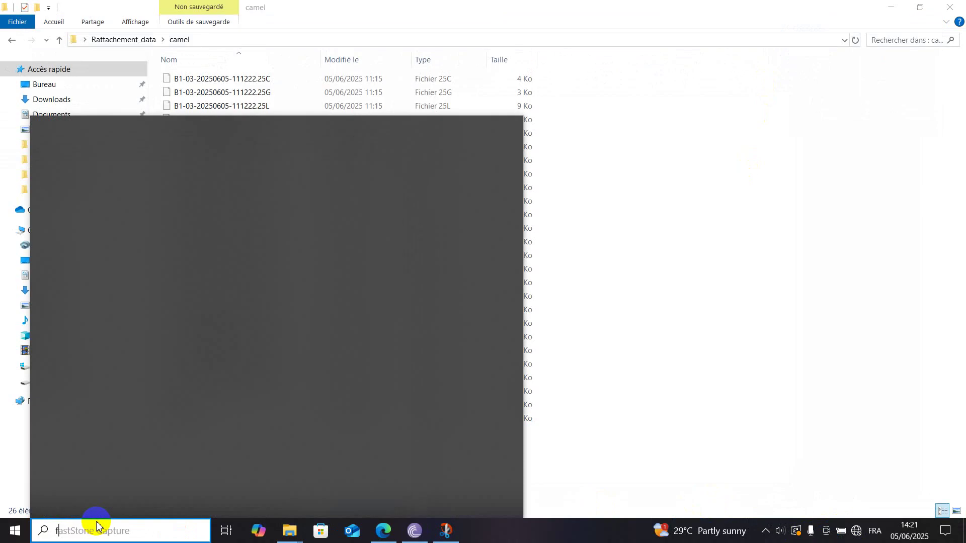